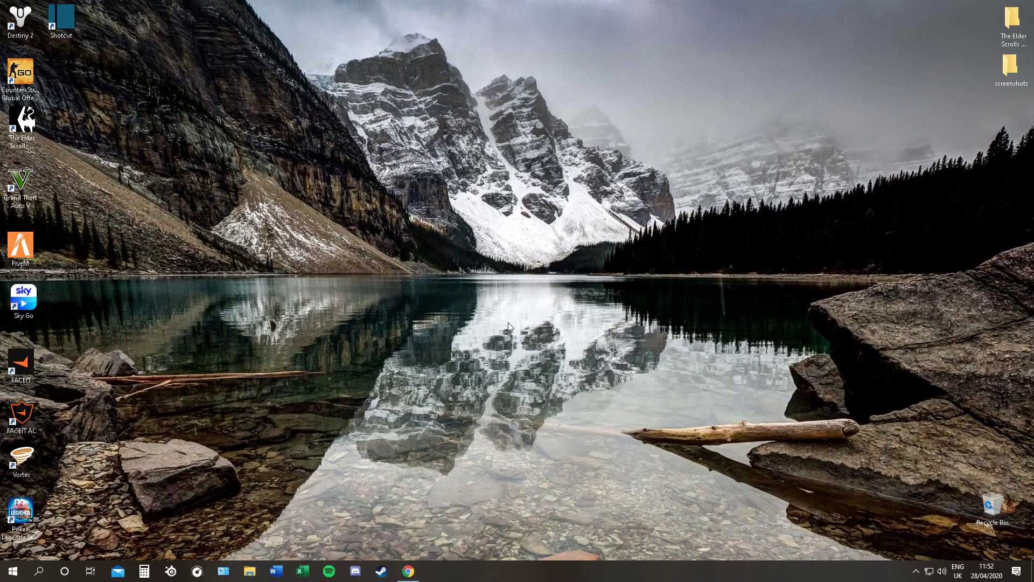
- Bring Chrome back to the front on the skse.silverlock.org SKSE download page
left_click(408, 572)
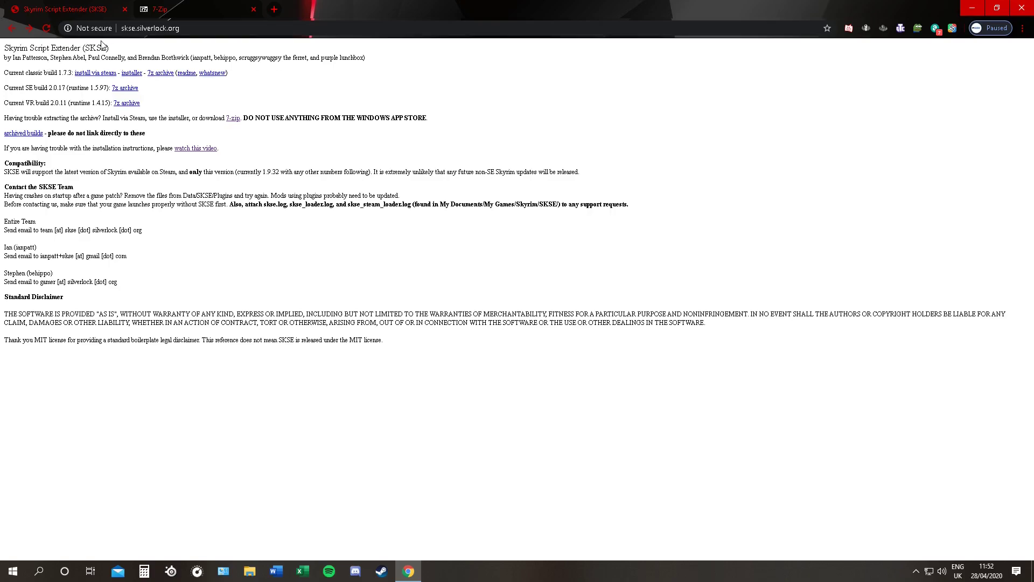
- Review the classic and Current SE build lines, then switch to the 7-Zip tab
left_click(159, 28)
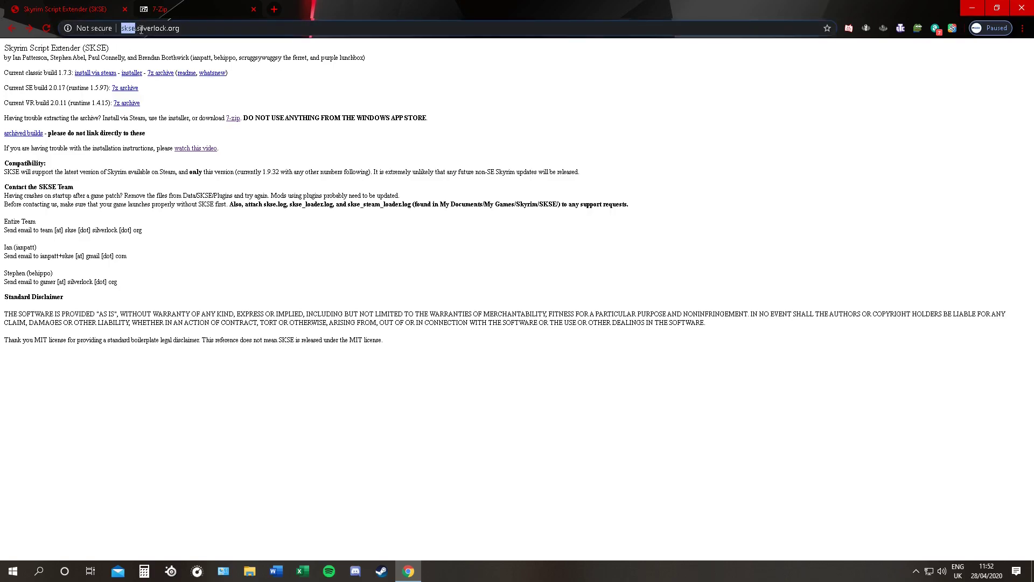
left_click(163, 50)
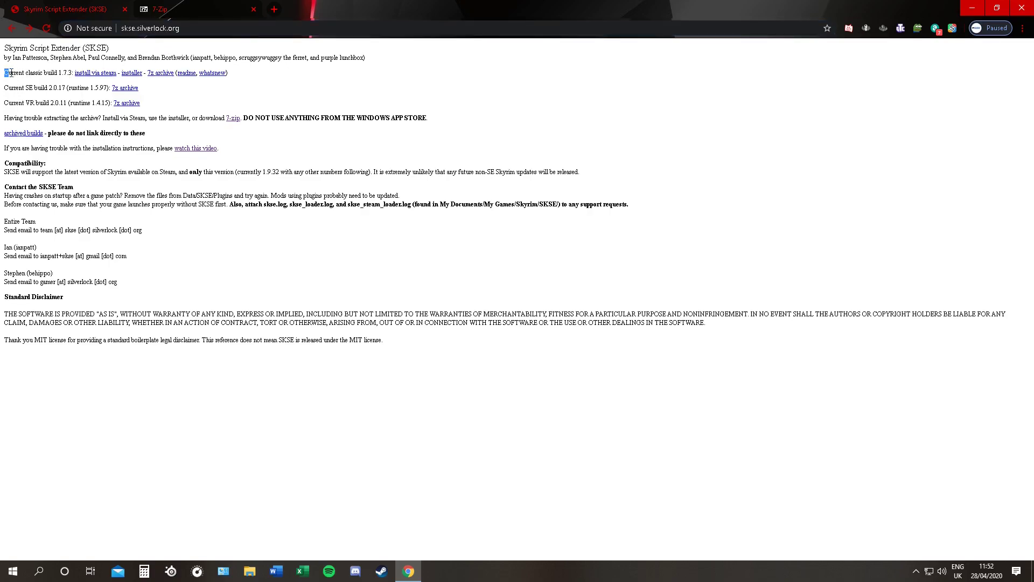
left_click_drag(9, 73, 52, 76)
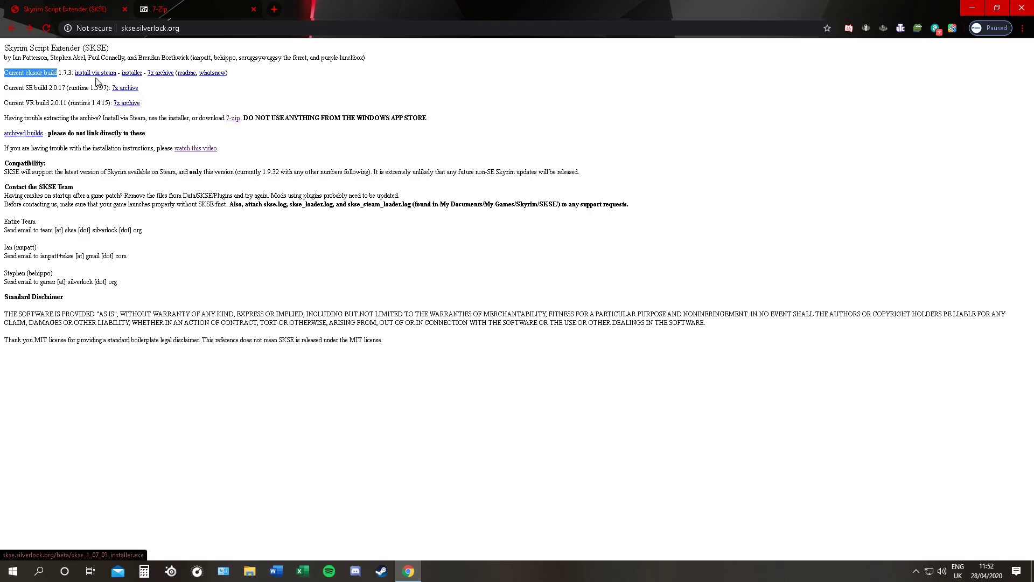
left_click_drag(5, 89, 48, 107)
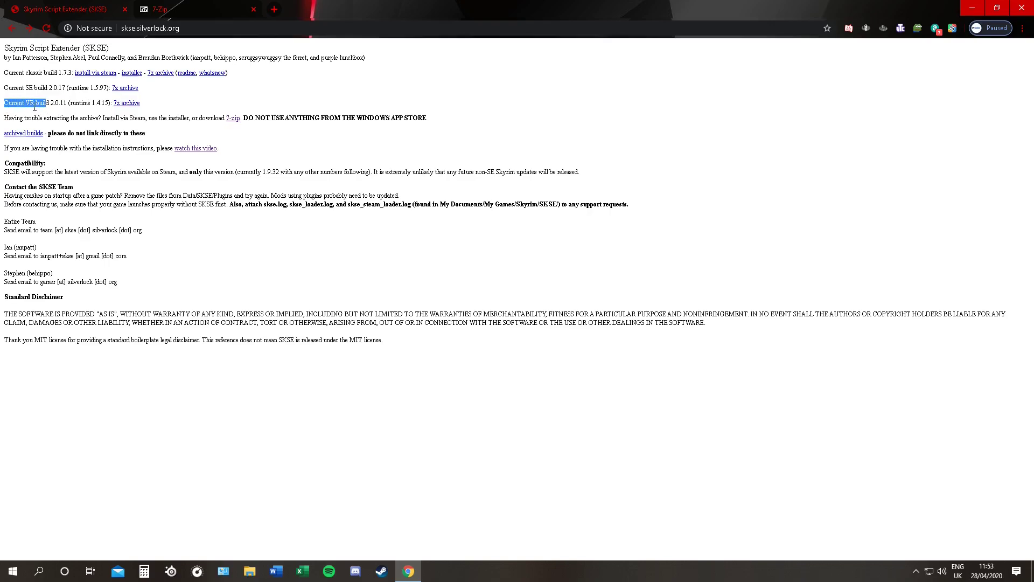
left_click(167, 106)
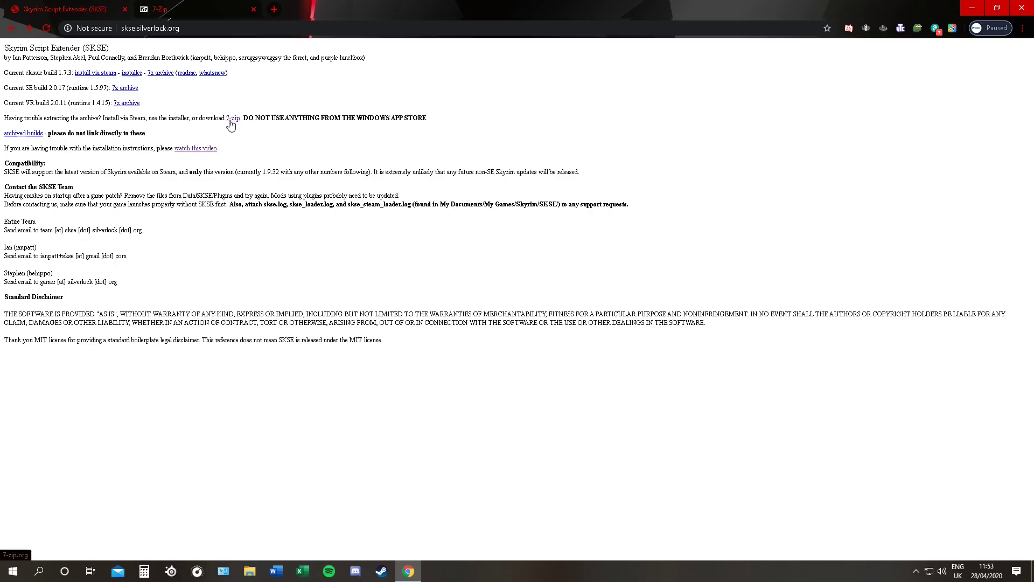
left_click(202, 14)
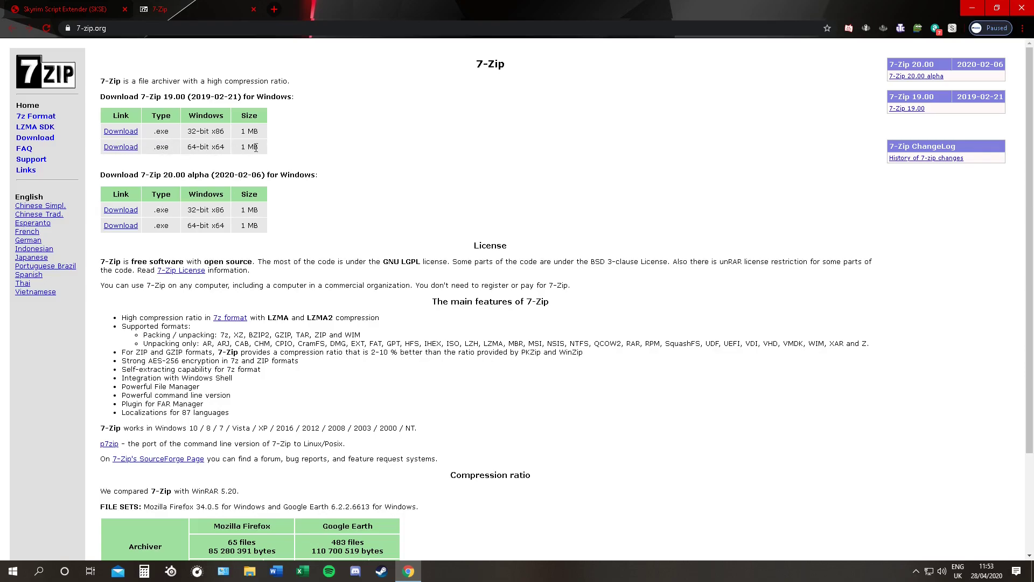
- Look over the 7-Zip 19.00 and 20.00 alpha download rows, then close the 7-Zip tab
left_click_drag(189, 145, 210, 151)
left_click(166, 150)
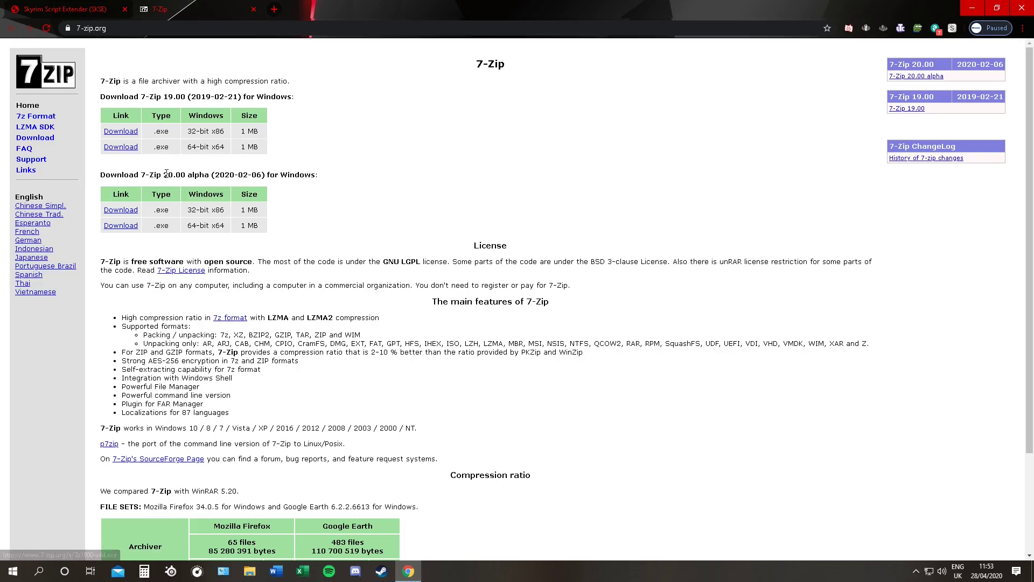
left_click_drag(162, 175, 245, 176)
left_click(281, 168)
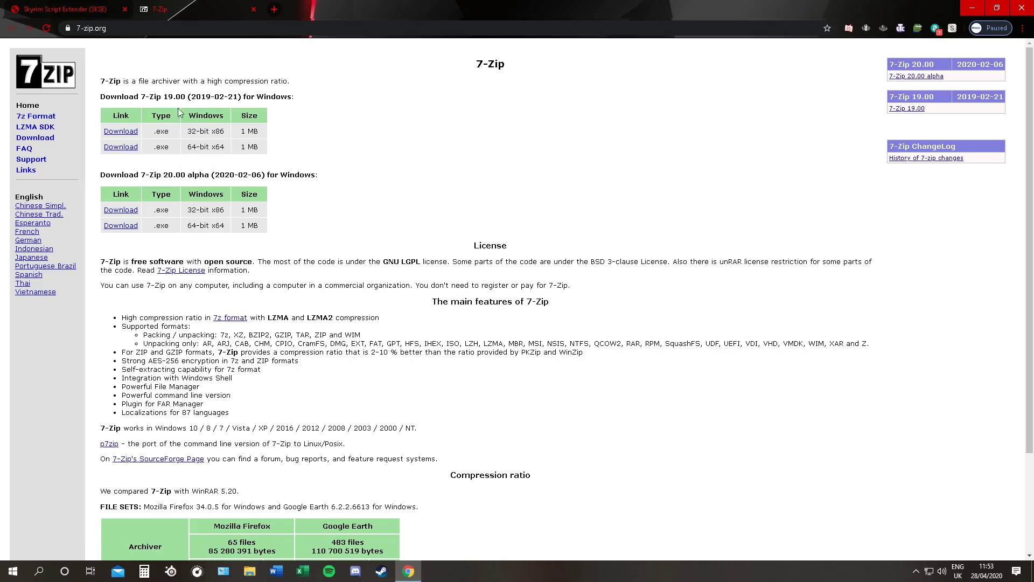
left_click_drag(135, 97, 188, 107)
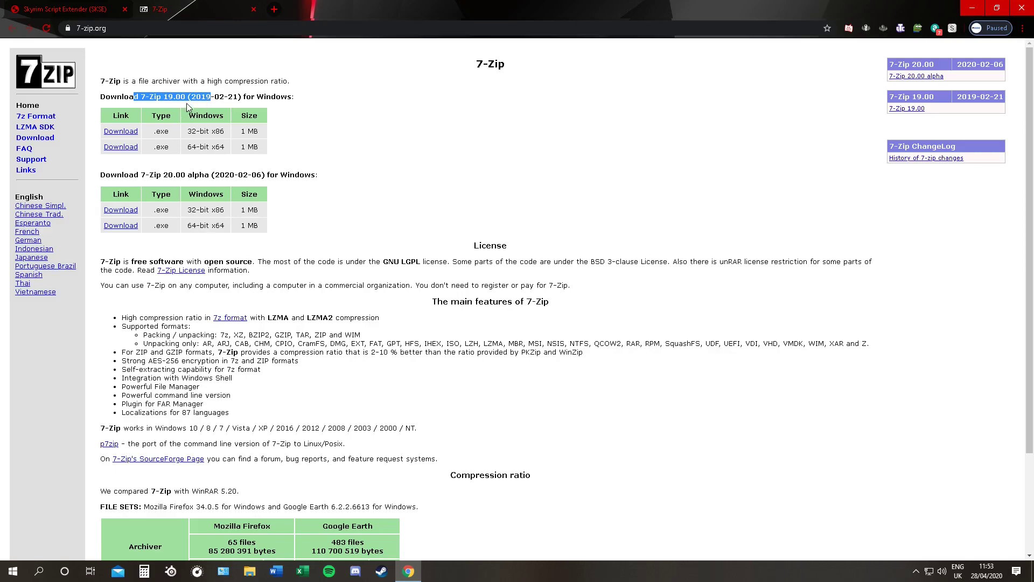
left_click(165, 160)
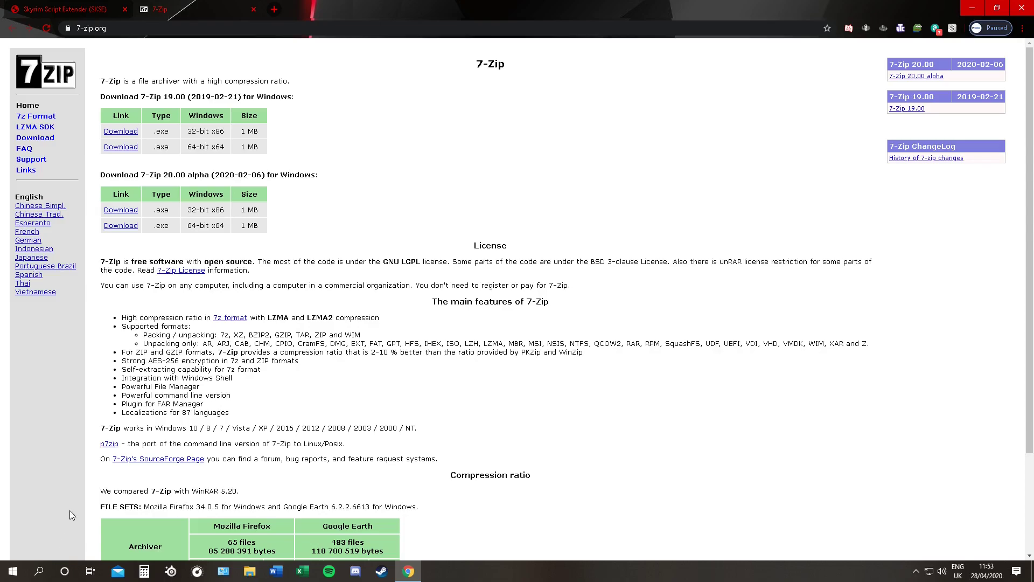
left_click(254, 9)
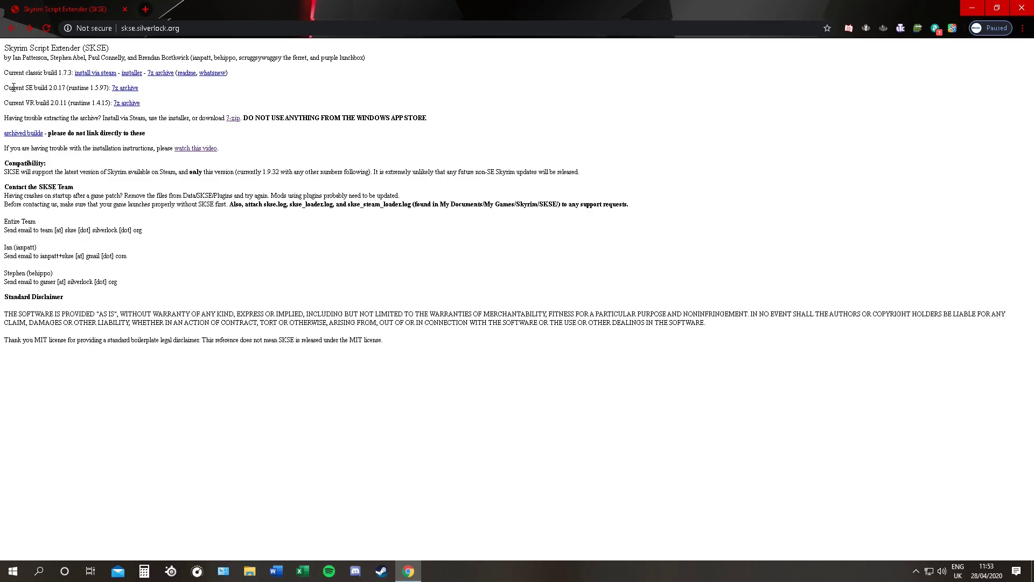
- Download the Current SE build 2.0.17 archive skse64_2_00_17.7z and save it to the D: drive
left_click_drag(5, 88, 139, 98)
left_click(143, 97)
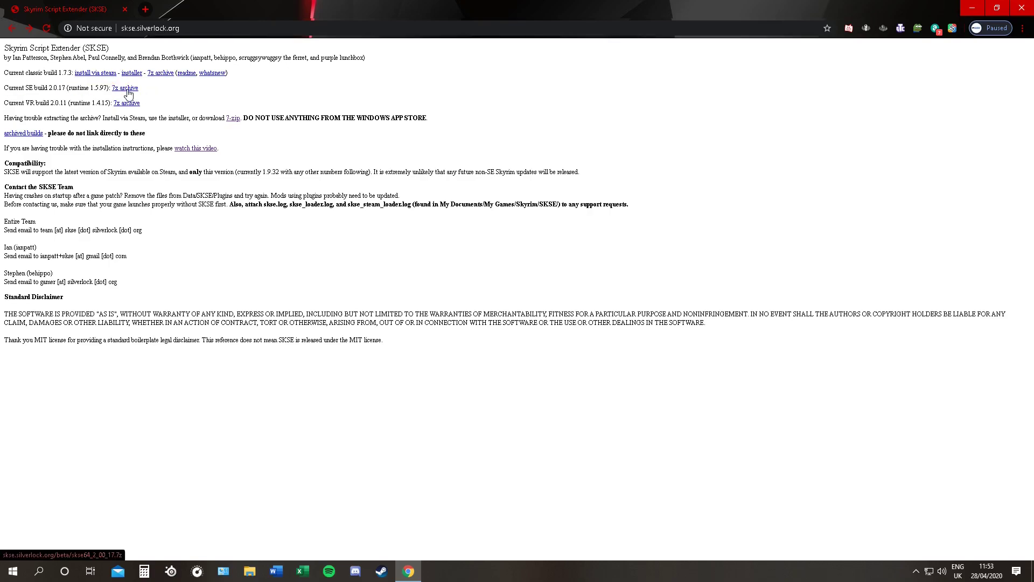
left_click(128, 89)
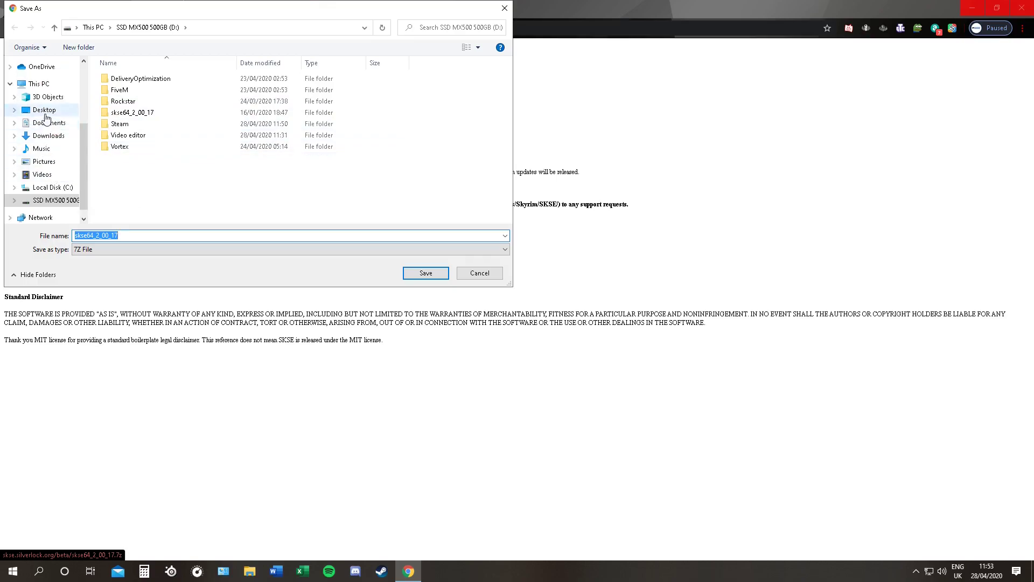
left_click(38, 84)
left_click(44, 109)
left_click(43, 161)
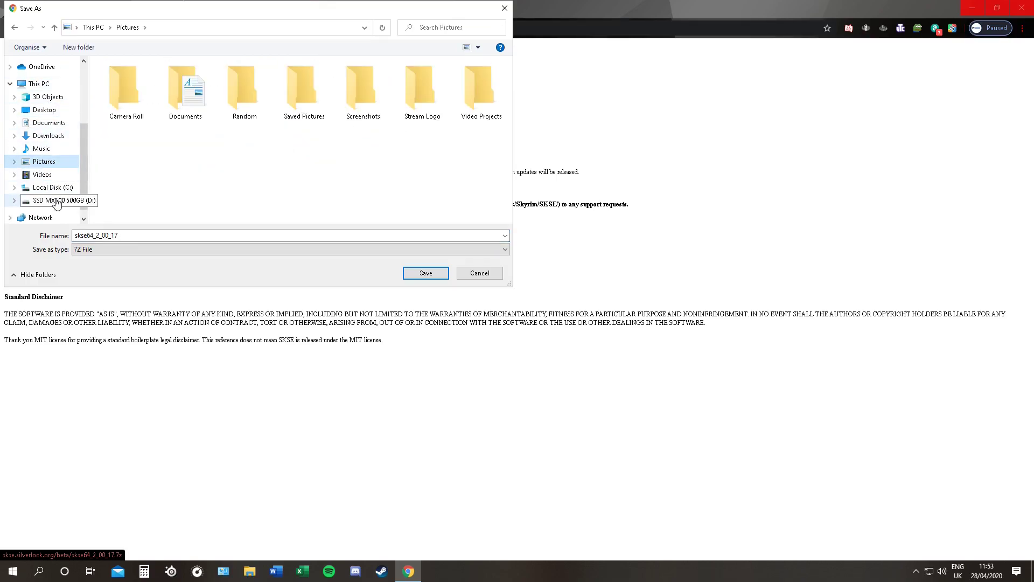
left_click(57, 201)
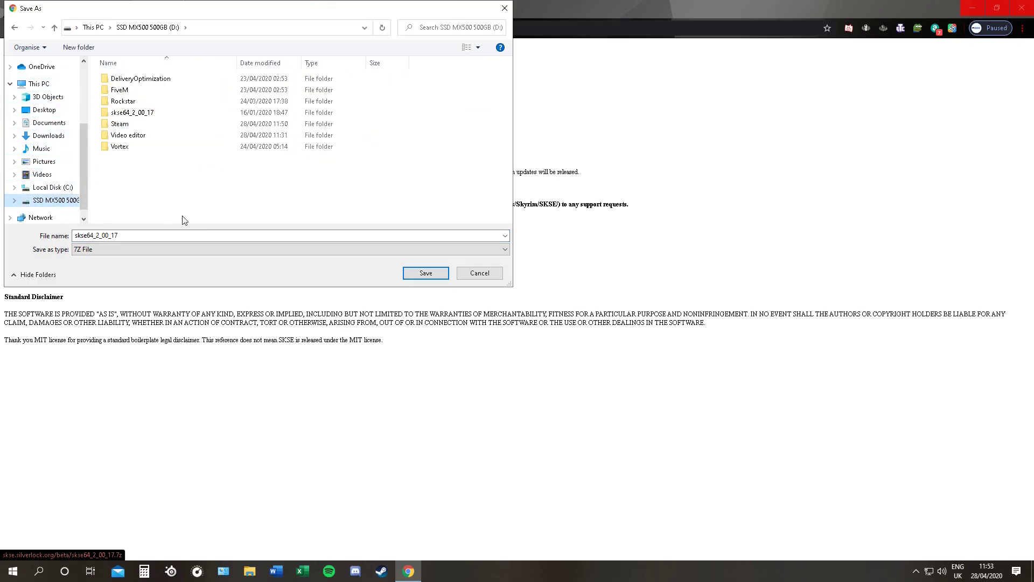
left_click(419, 274)
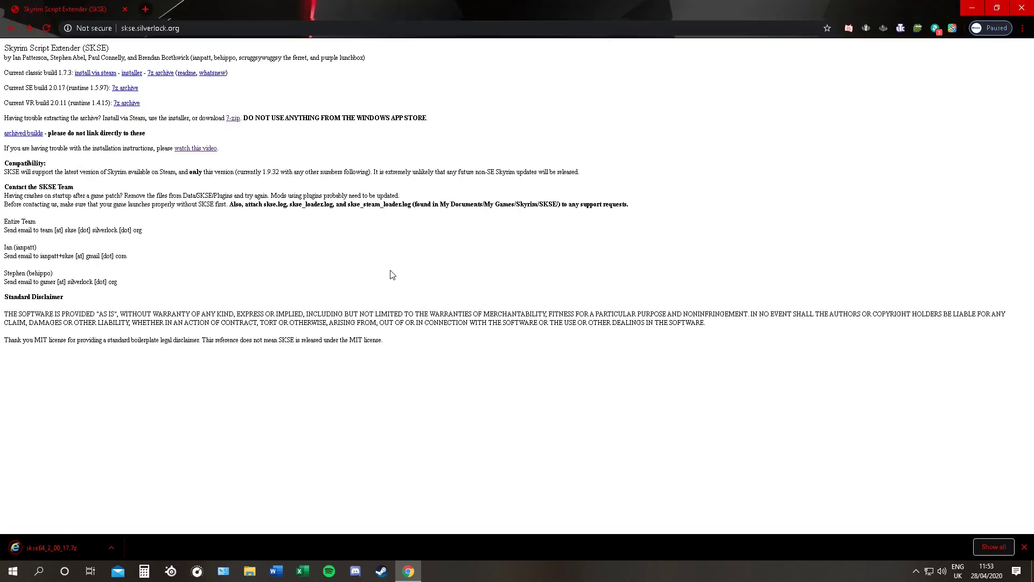
- Show the downloaded archive in its D: folder, minimise that window, and close Chrome
right_click(45, 549)
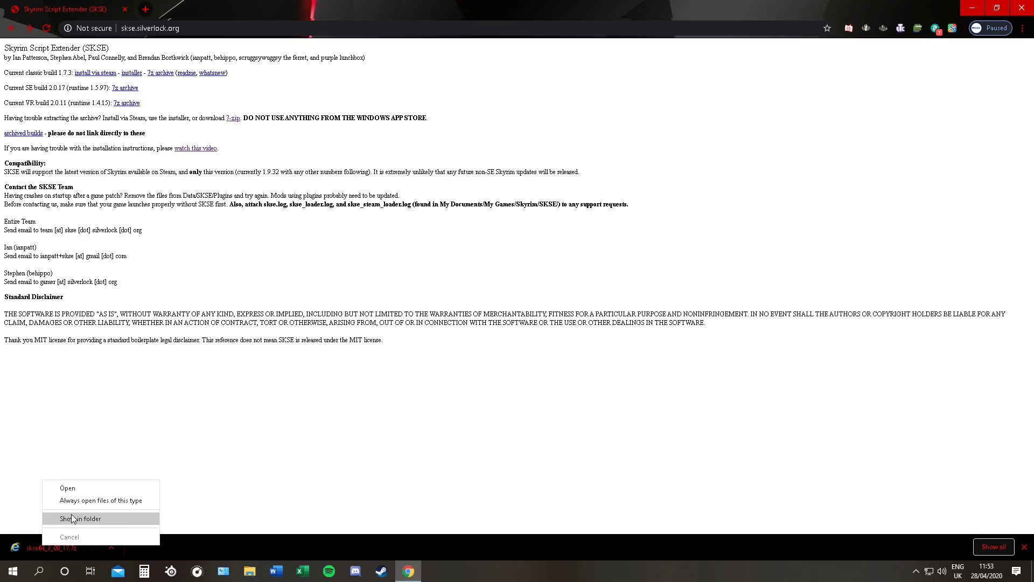
left_click(102, 523)
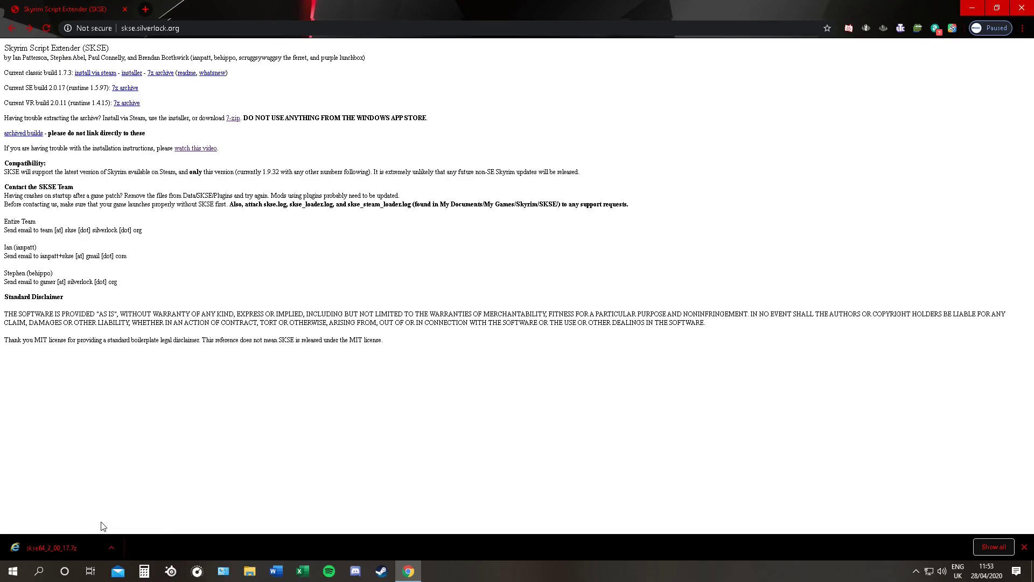
left_click(652, 16)
left_click(1022, 7)
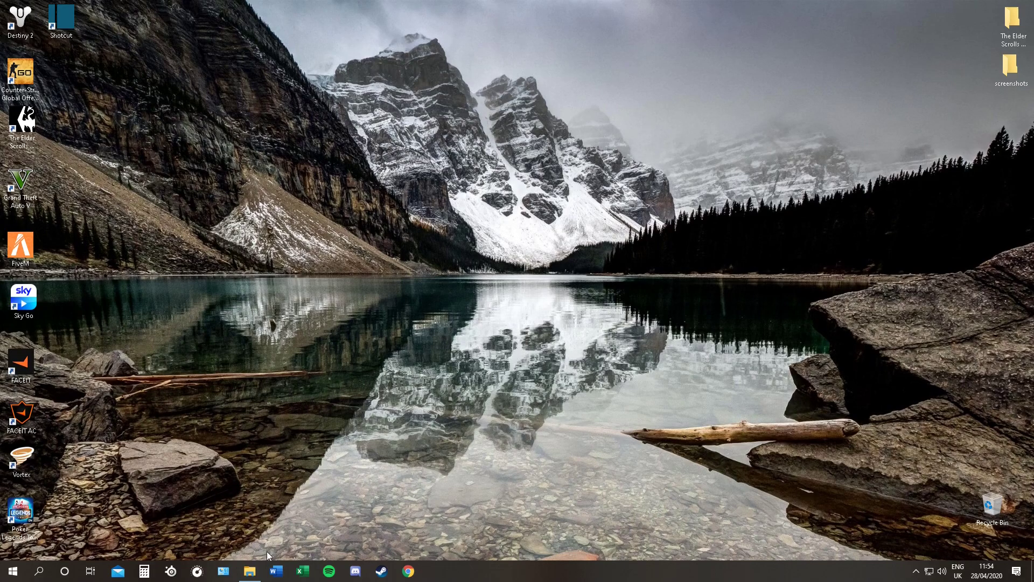
- Use 7-Zip to extract skse64_2_00_17.7z to a skse64_2_00_17 folder, choosing No to All
left_click(249, 572)
left_click_drag(543, 15, 172, 16)
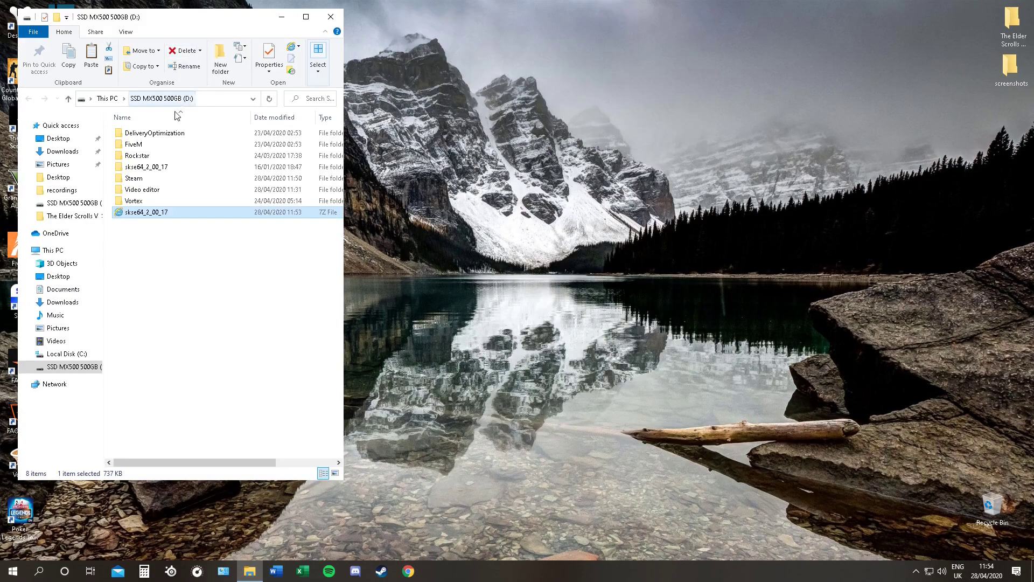
left_click(184, 216)
right_click(188, 217)
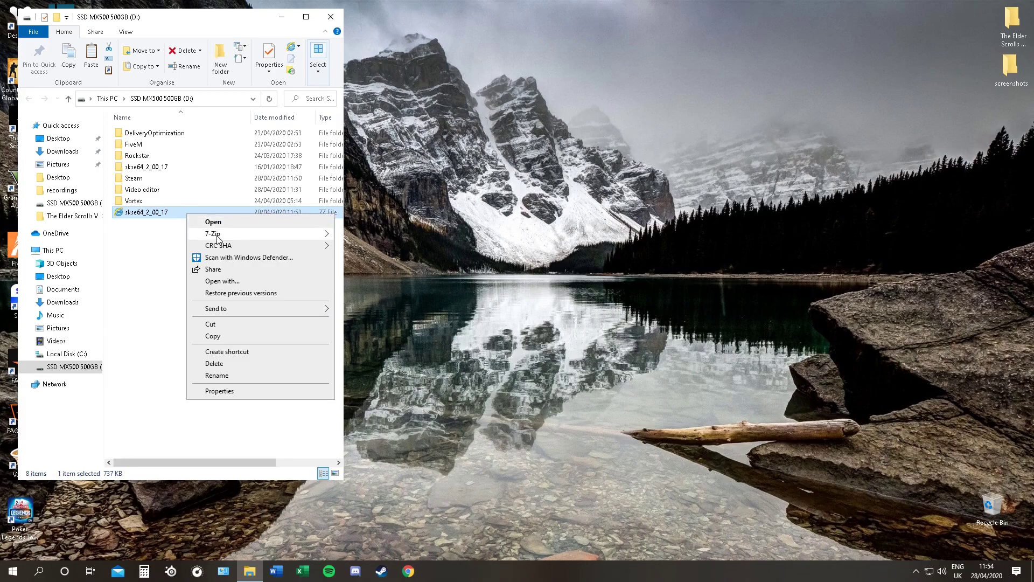
mouse_move(218, 239)
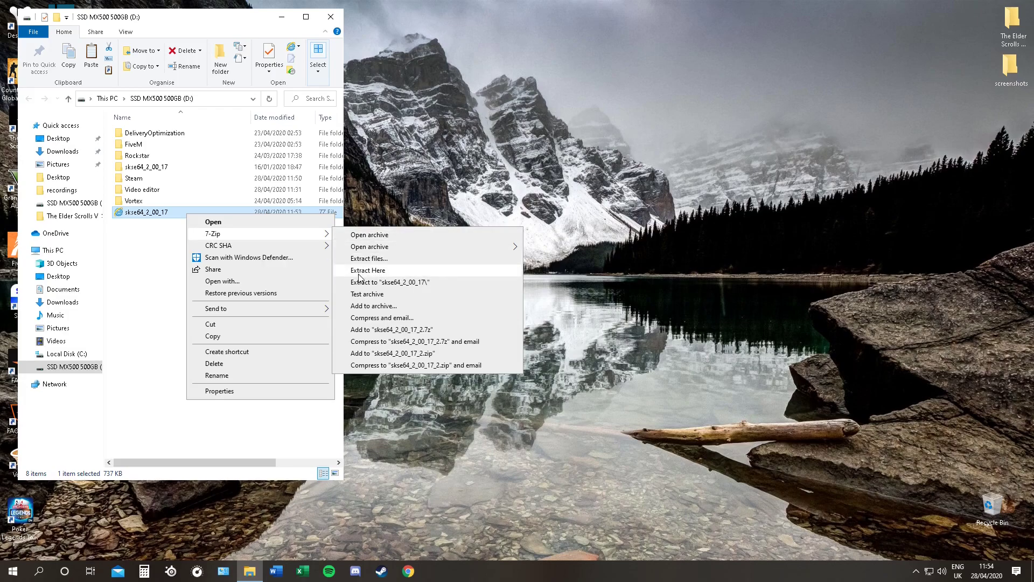
left_click(376, 275)
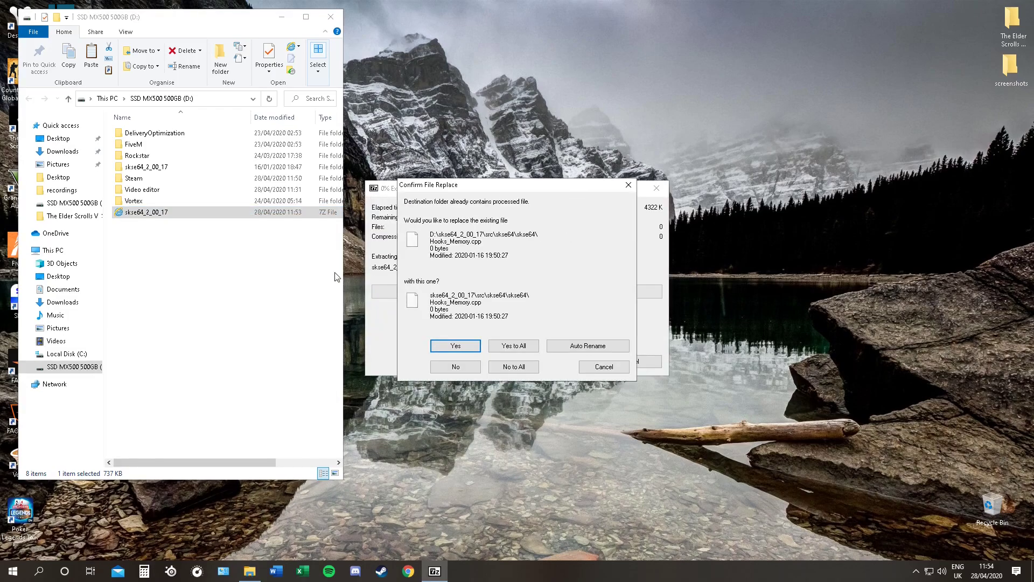
left_click(514, 367)
- Delete the skse64_2_00_17.7z archive from the D: drive
left_click(190, 259)
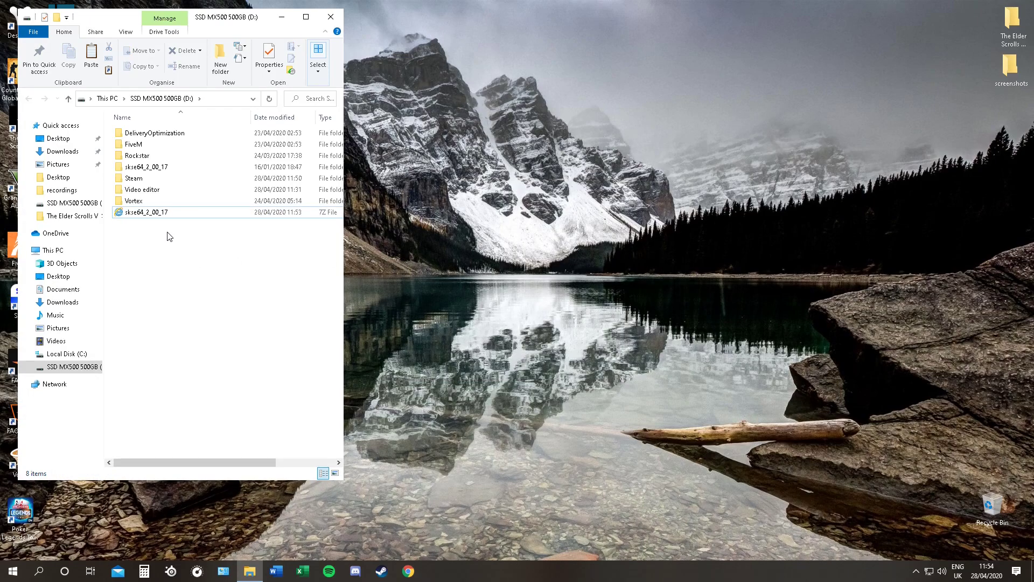
left_click(161, 168)
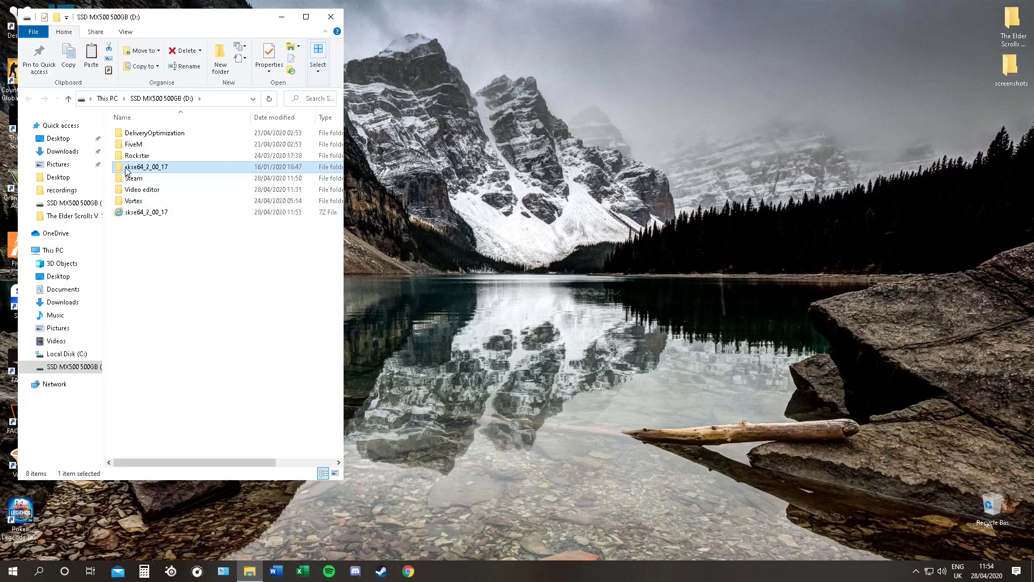
left_click(162, 212)
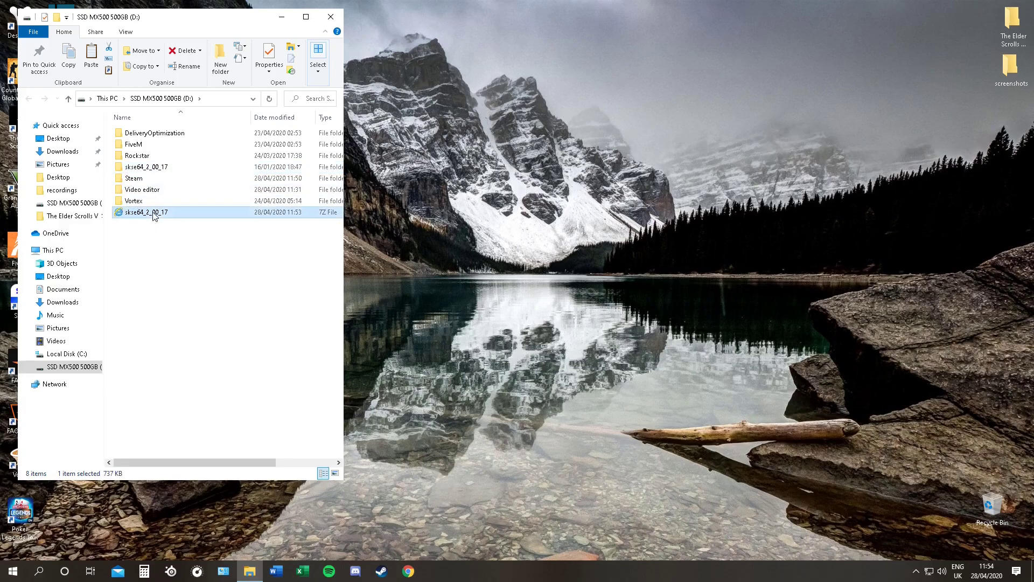
right_click(188, 216)
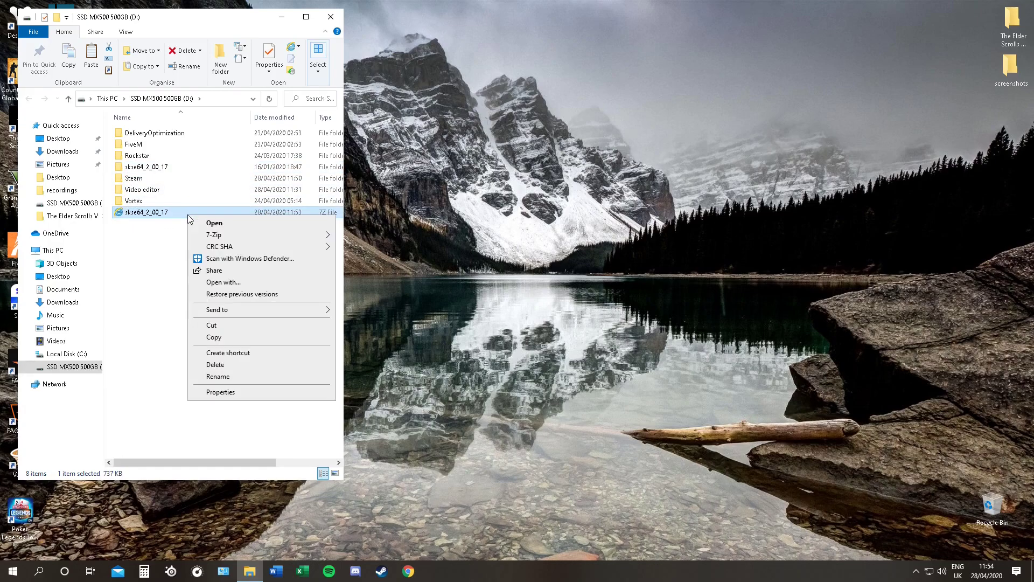
left_click(231, 362)
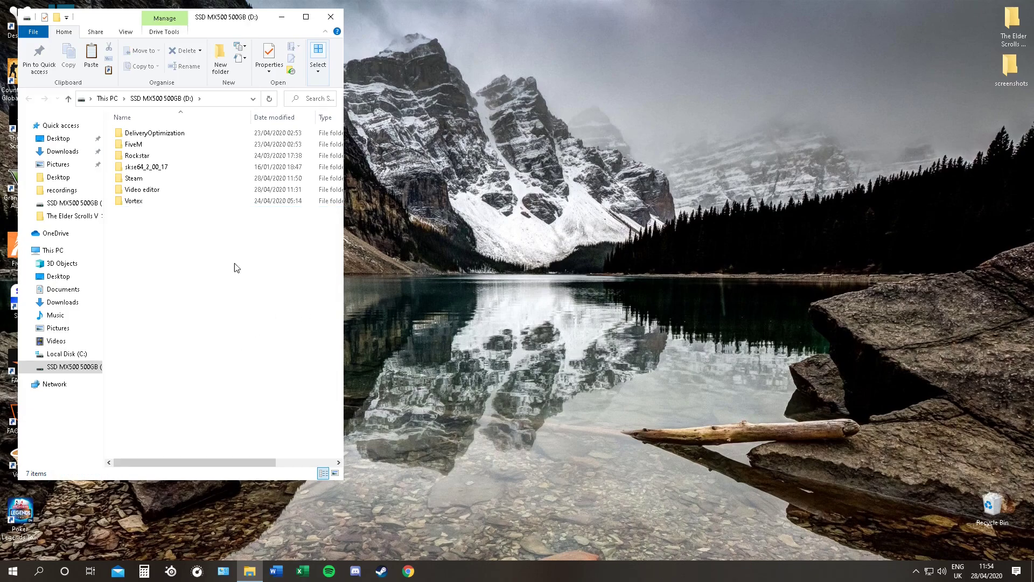
- Open skse64_2_00_17 in a new window and place it beside the D: drive window
right_click(161, 171)
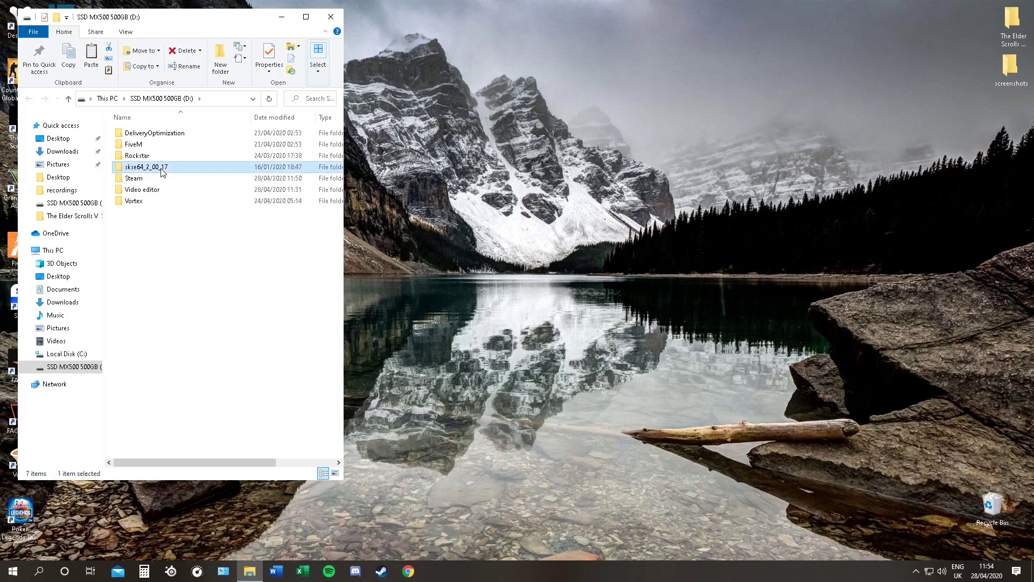
left_click(202, 189)
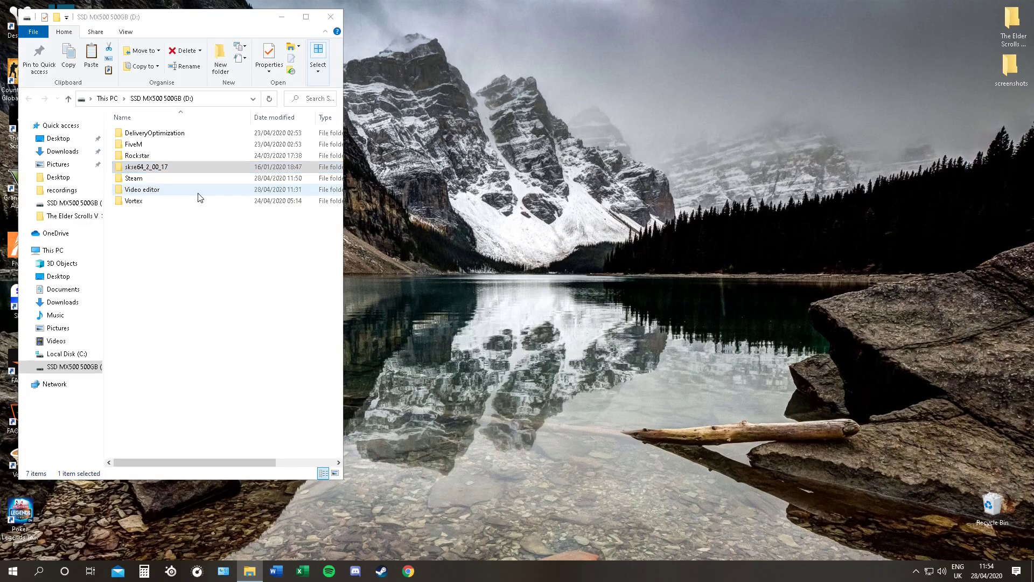
left_click_drag(747, 24, 828, 12)
- In the D: drive window, navigate to Steam > steamapps > common
left_click(182, 250)
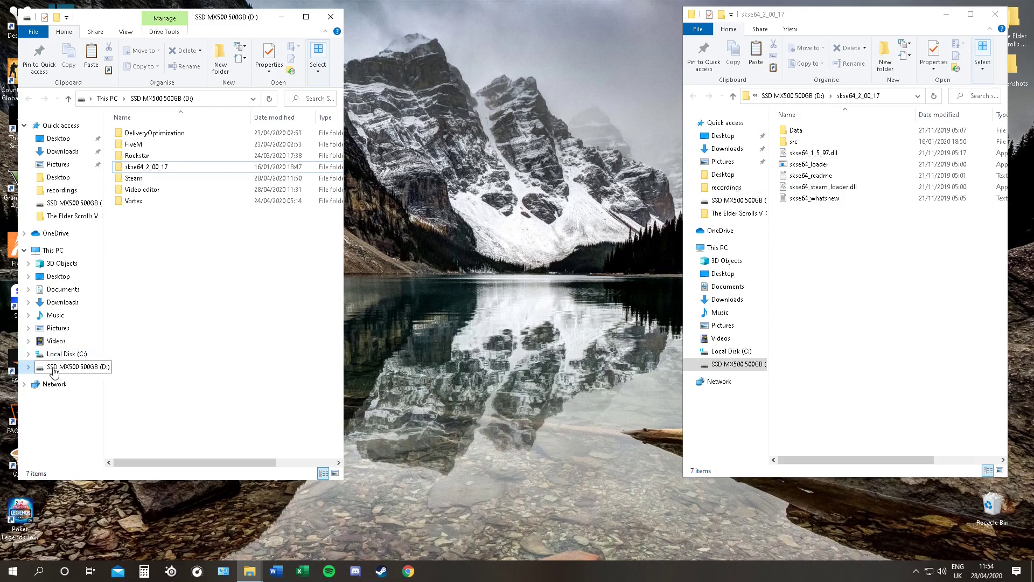
double_click(133, 178)
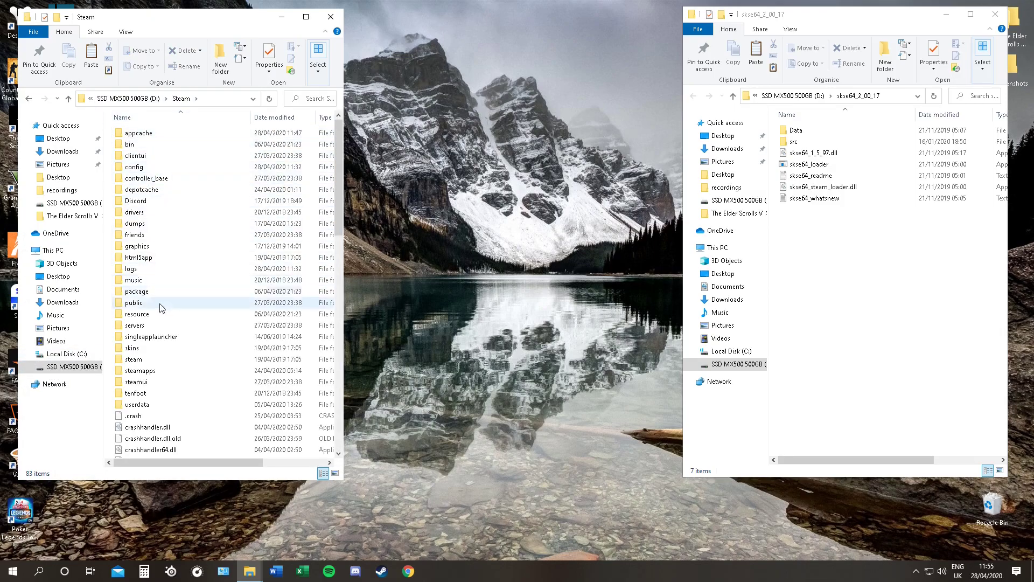
double_click(161, 372)
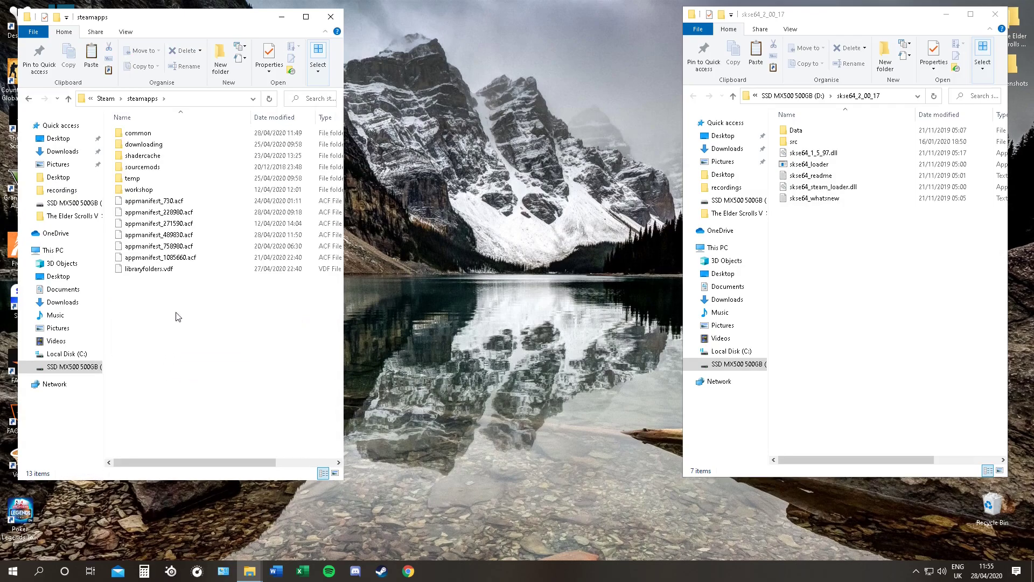
double_click(173, 135)
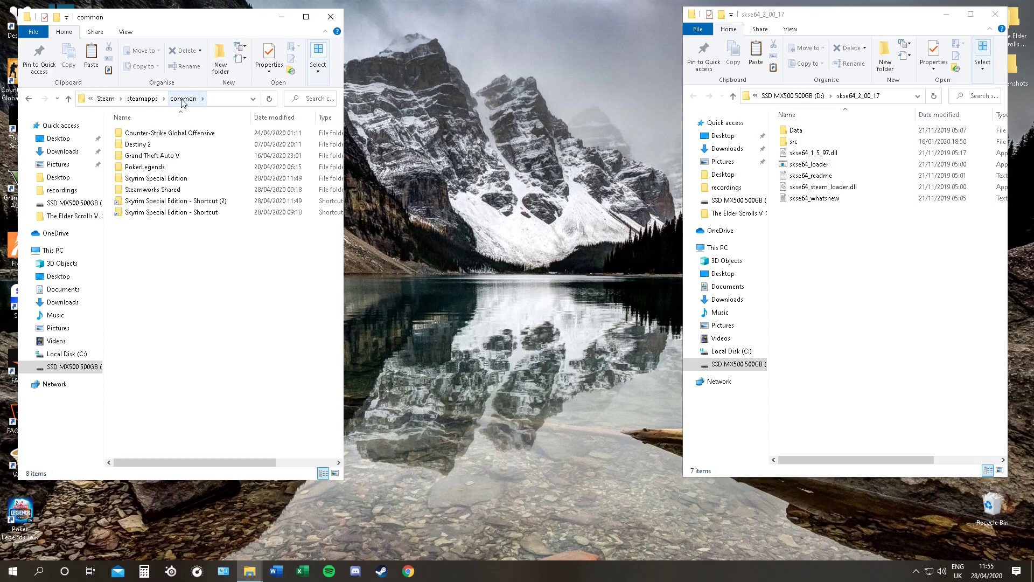
- Delete both Skyrim Special Edition shortcuts and open the Skyrim Special Edition game folder
right_click(186, 201)
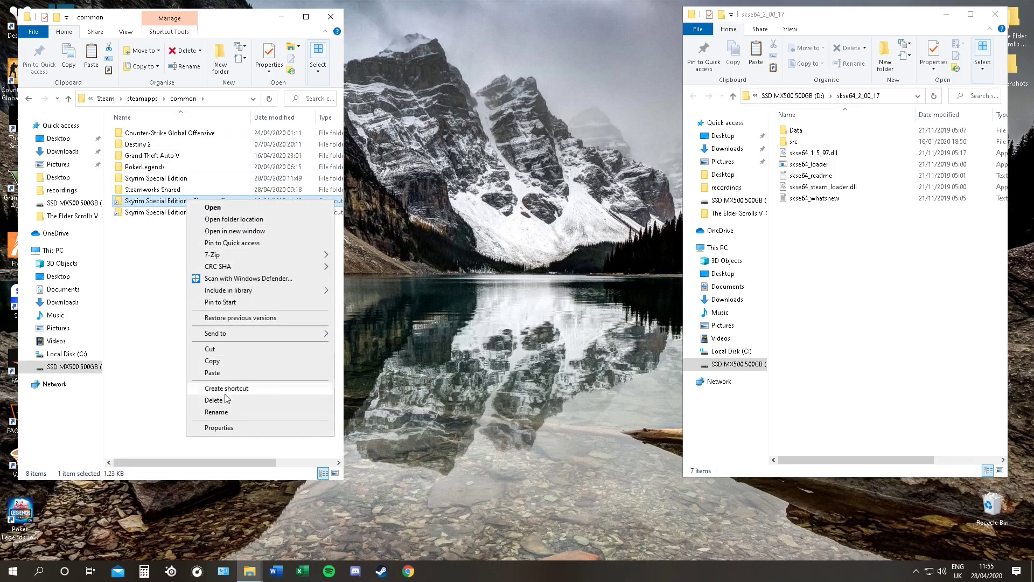
left_click(226, 399)
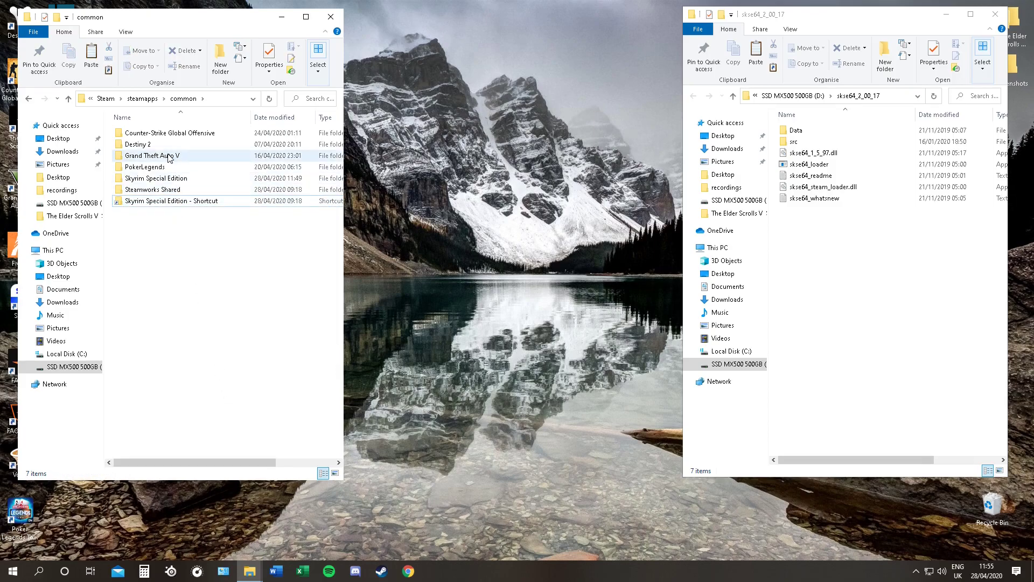
right_click(187, 203)
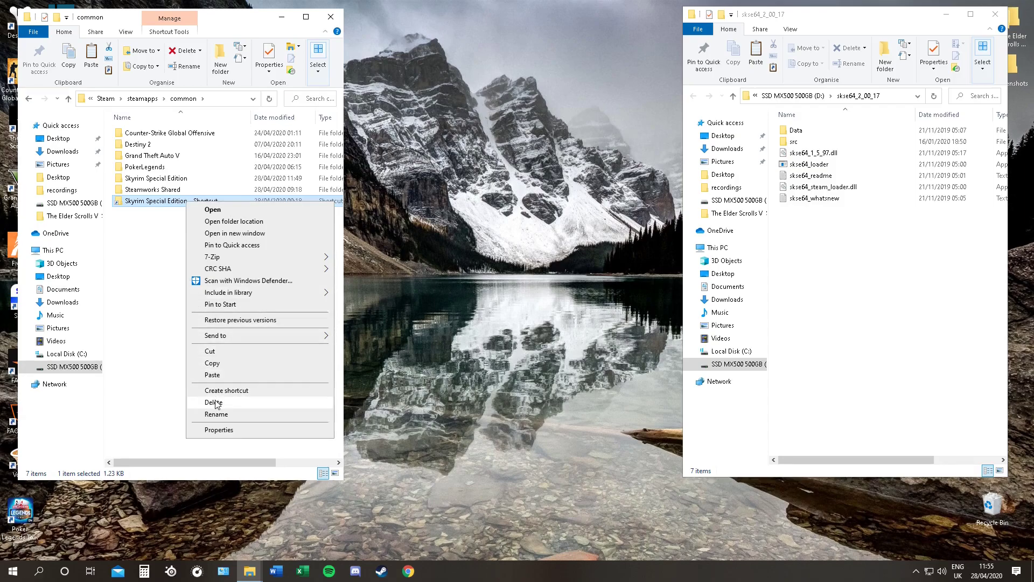
left_click(214, 403)
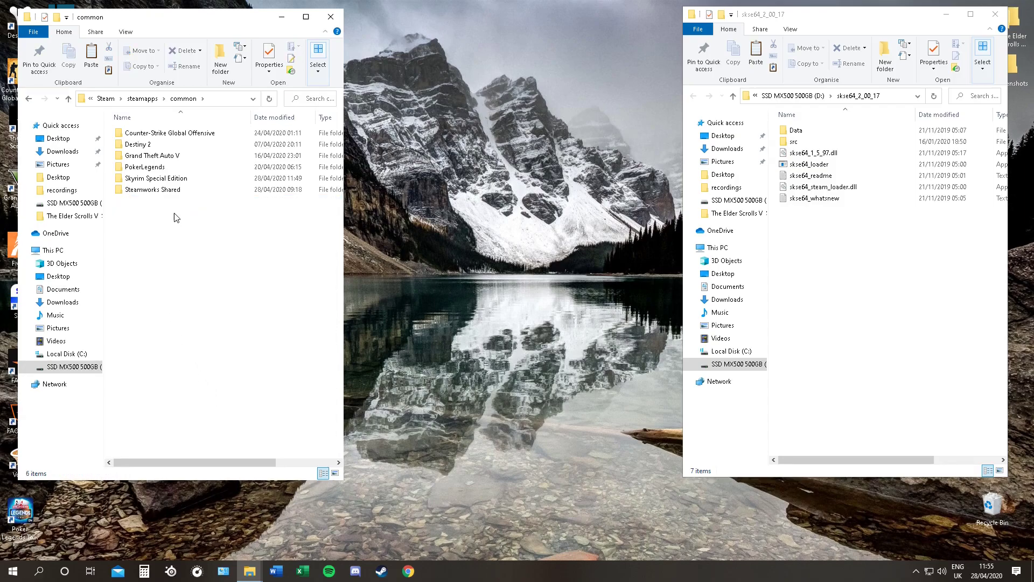
double_click(192, 184)
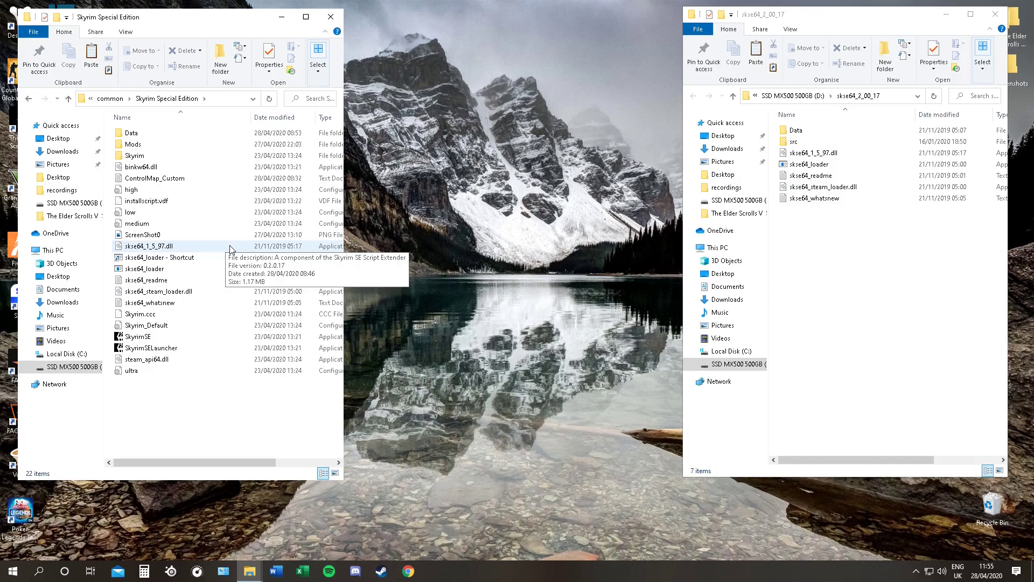
- Copy the five skse64 files from the skse64_2_00_17 window
left_click_drag(230, 246, 228, 292)
left_click_drag(841, 215, 804, 152)
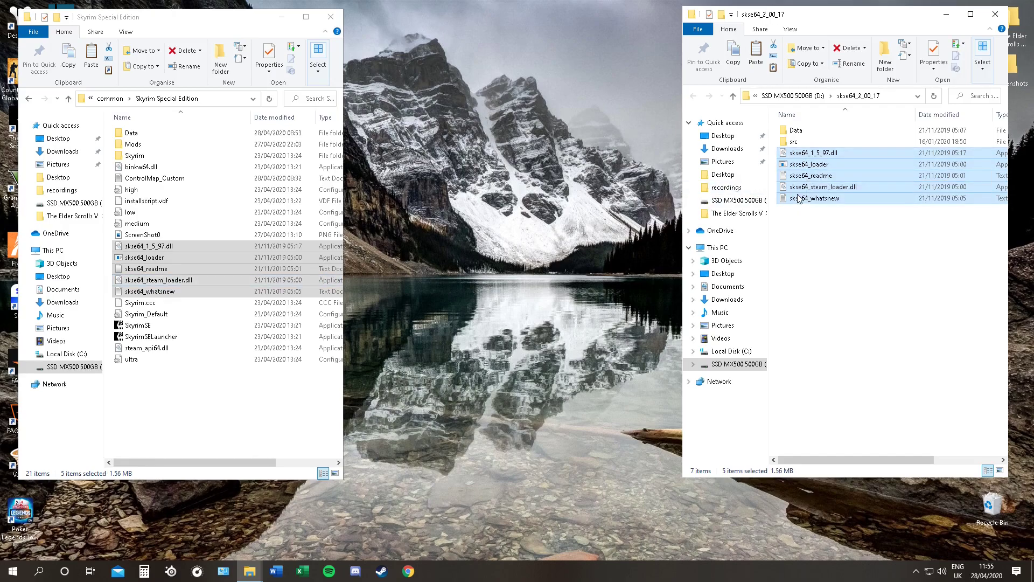
left_click(237, 430)
left_click(864, 232)
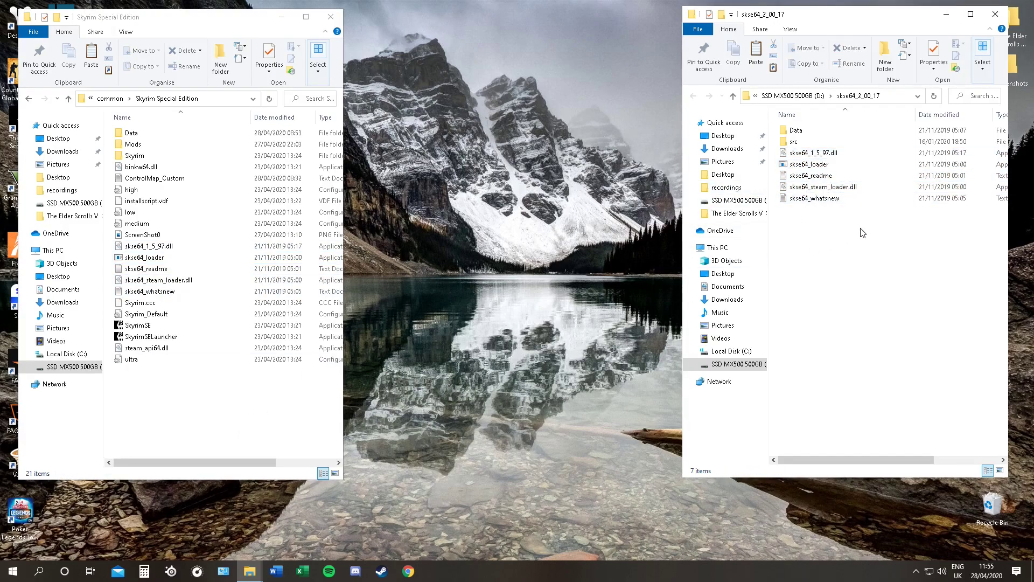
left_click_drag(847, 219, 803, 152)
right_click(820, 178)
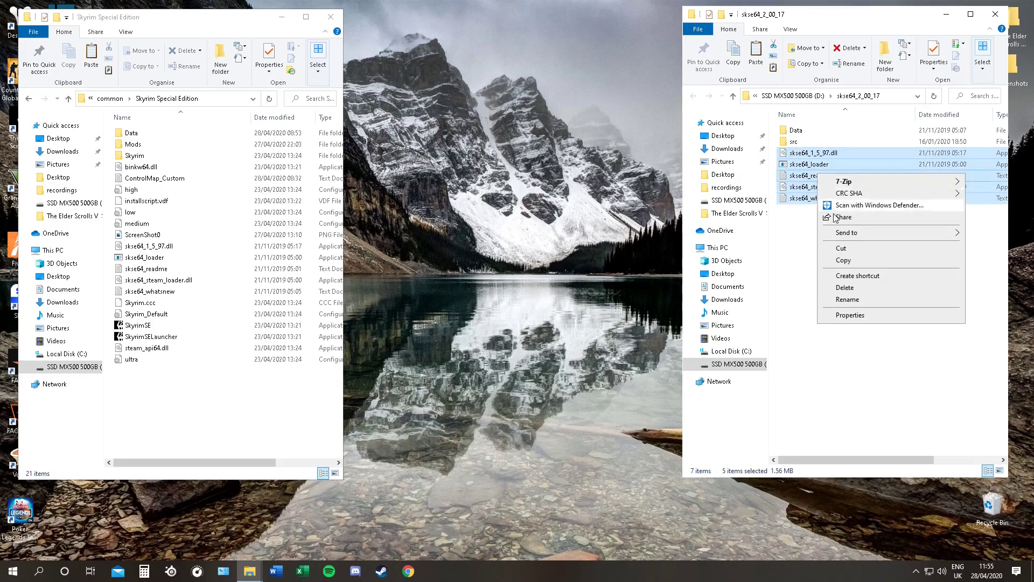
left_click(850, 261)
- Paste them into the Skyrim Special Edition folder, cancel replacing existing files, and select skse64_loader
left_click(834, 269)
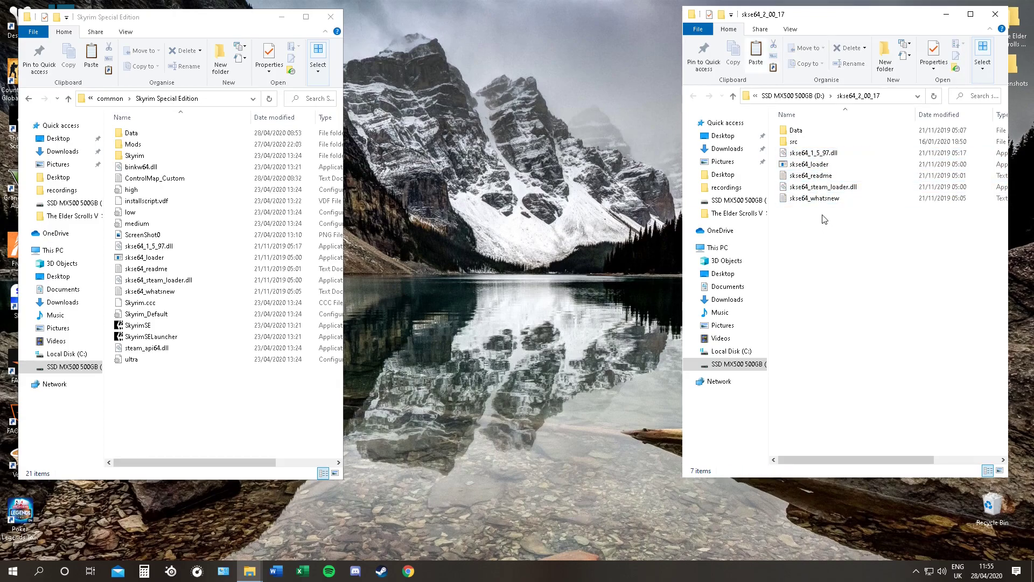
right_click(208, 405)
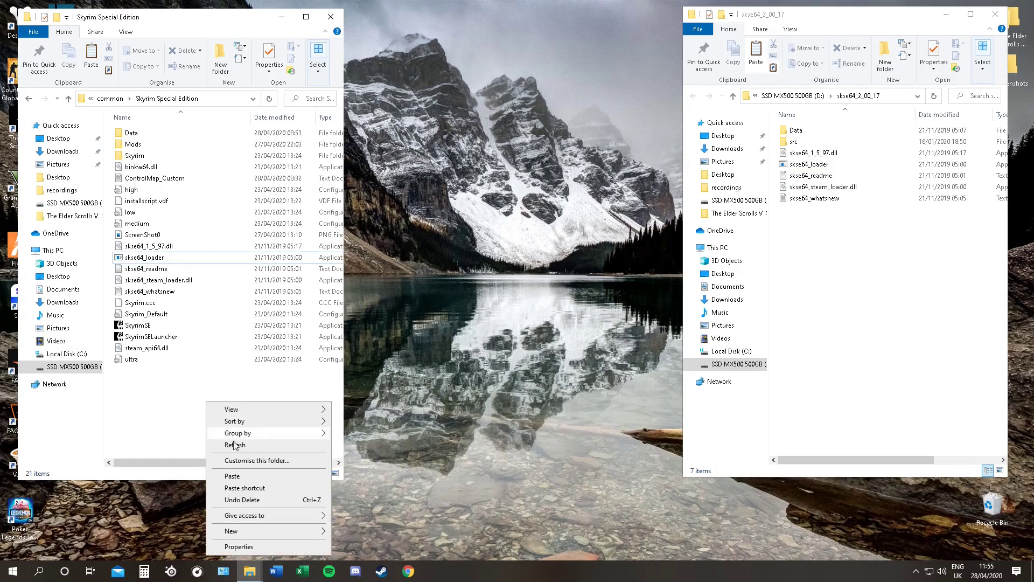
left_click(242, 476)
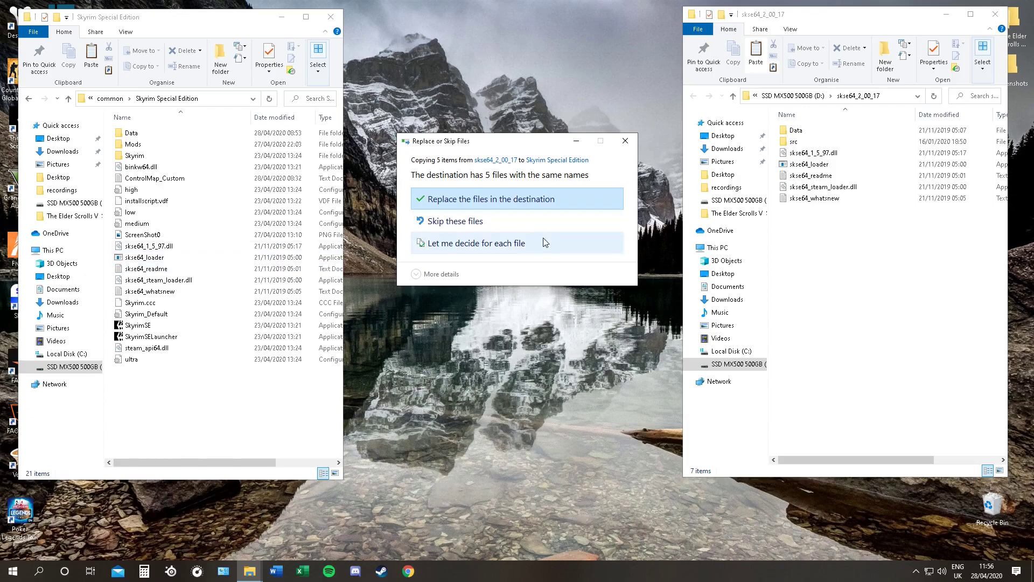
left_click(625, 143)
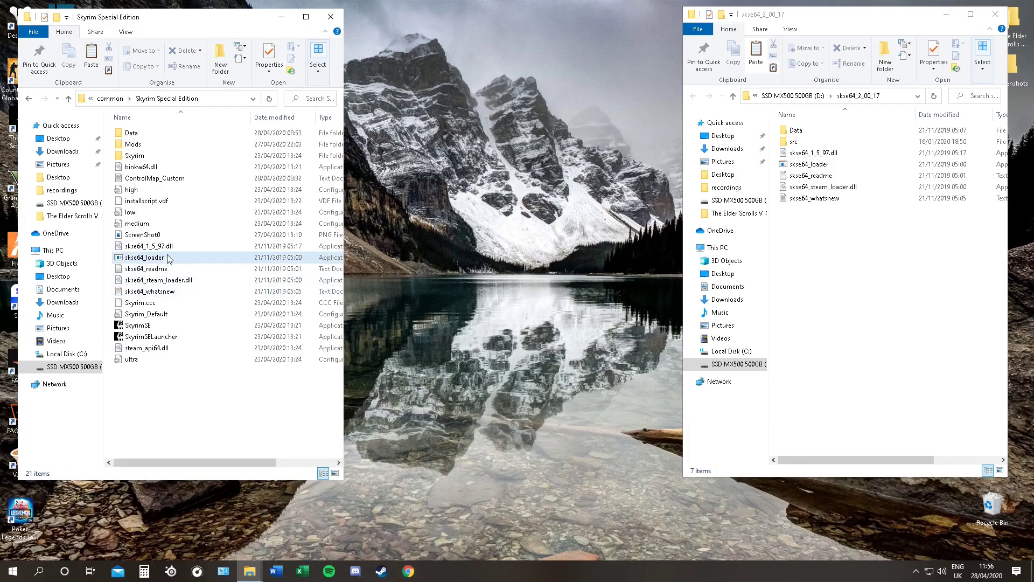
left_click(168, 259)
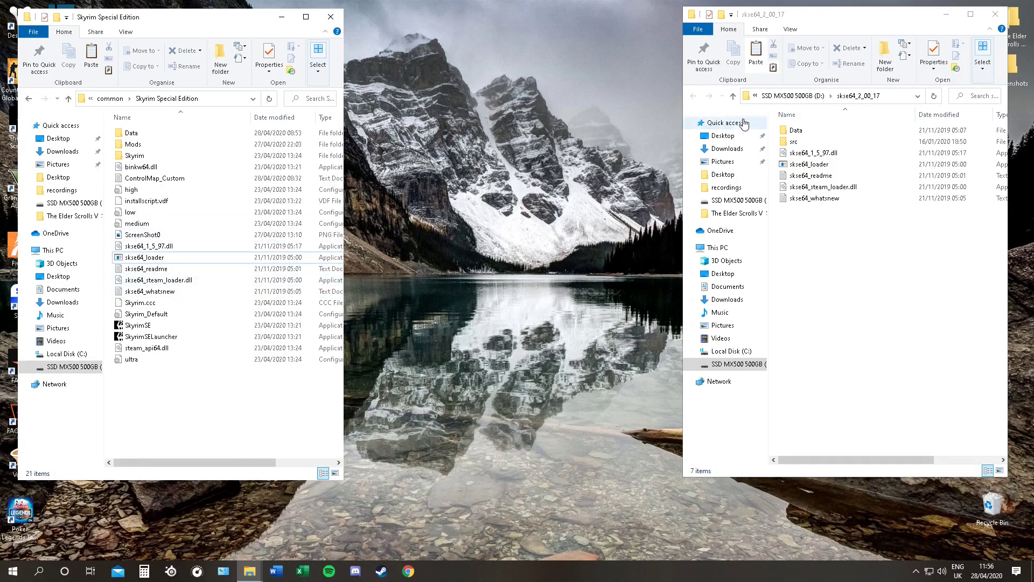
left_click(813, 134)
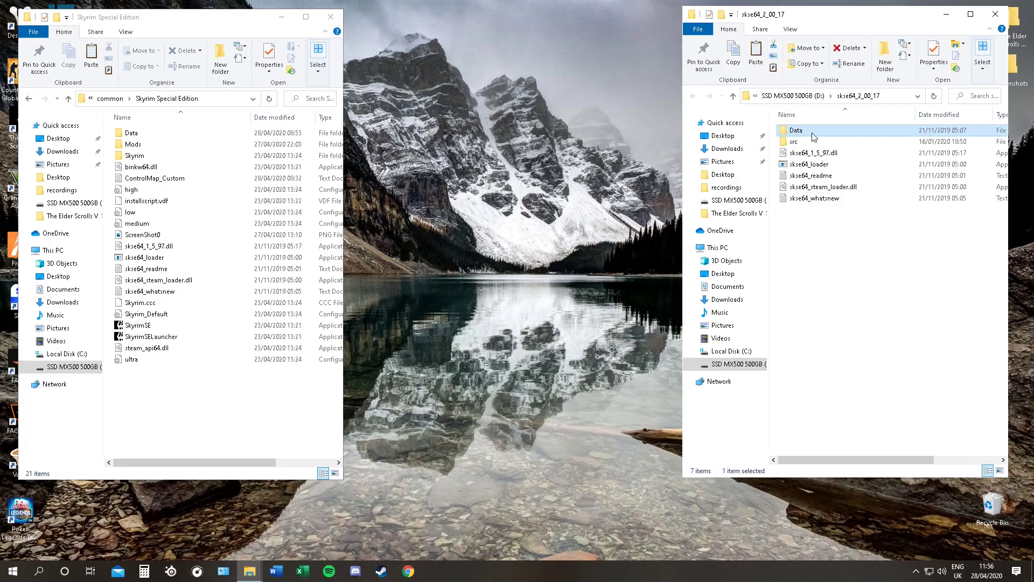
right_click(813, 136)
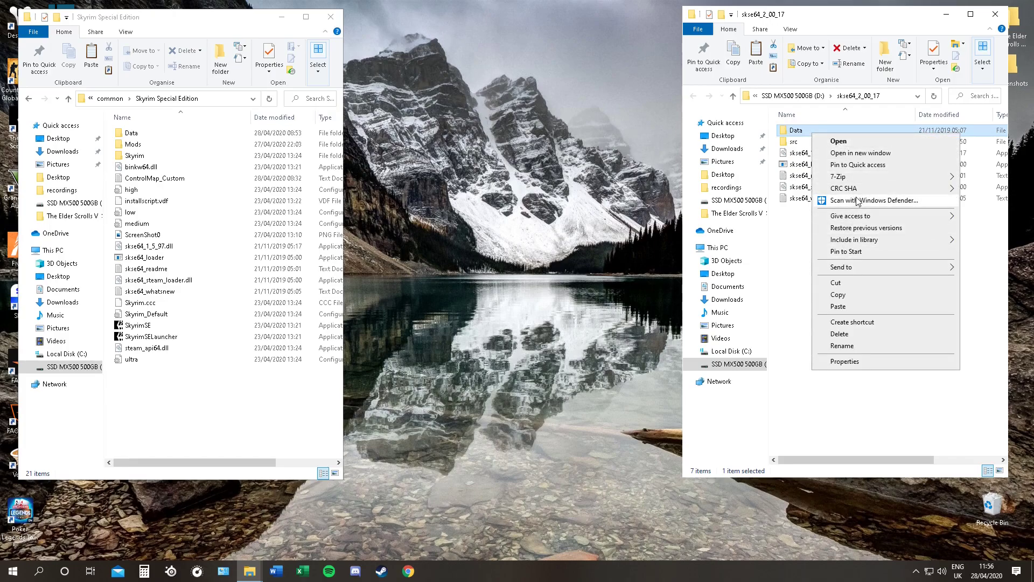
left_click(863, 296)
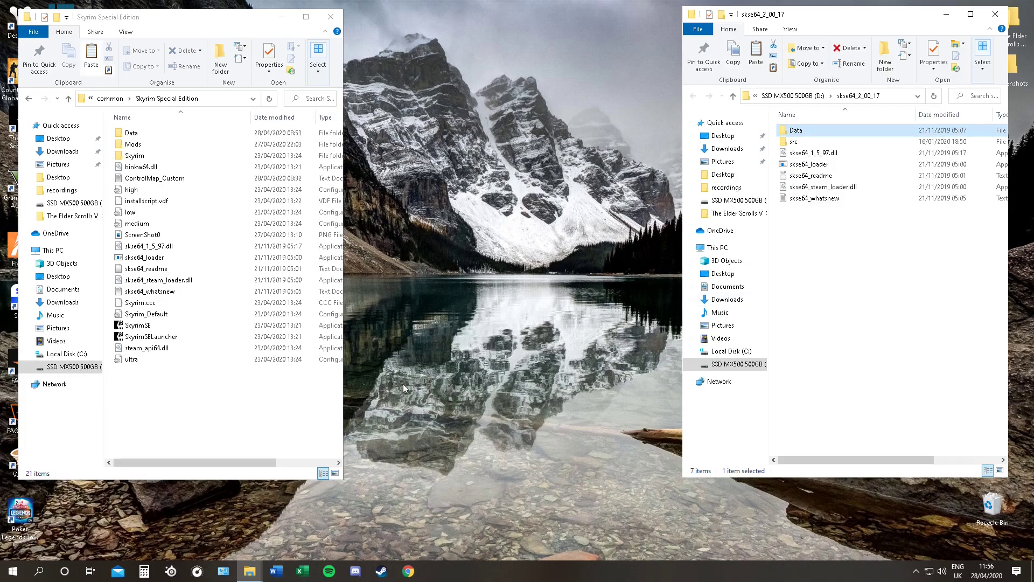
right_click(264, 424)
left_click(308, 341)
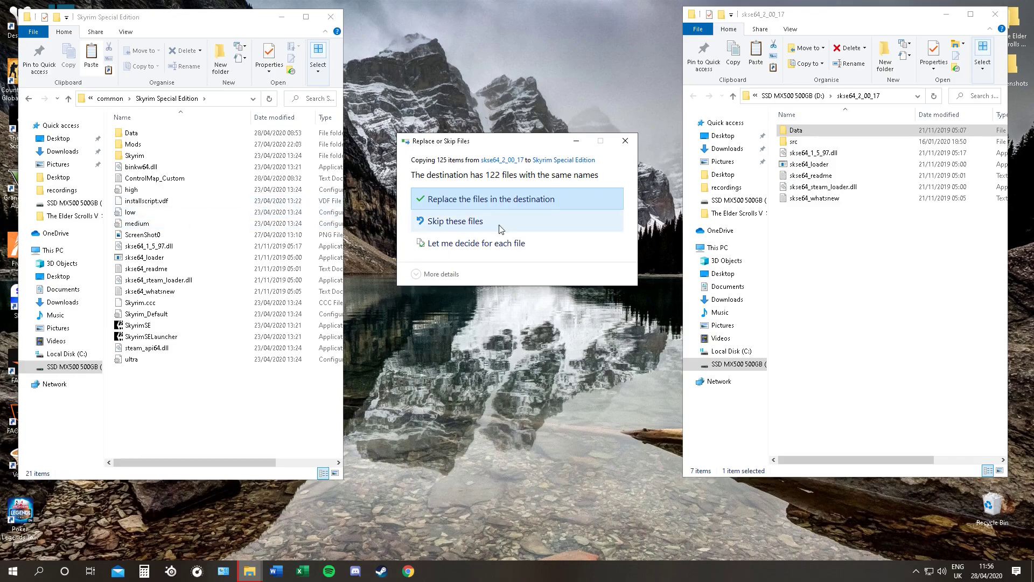
left_click(626, 141)
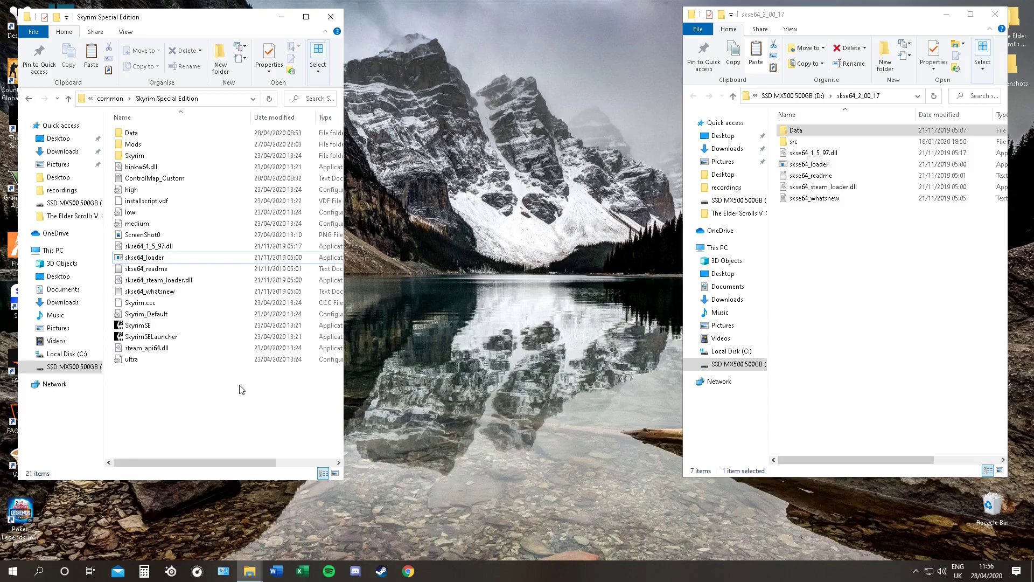
left_click(988, 20)
- Close the Skyrim folder window, move the Skyrim Special Edition shortcut top right, and reopen File Explorer
left_click(331, 17)
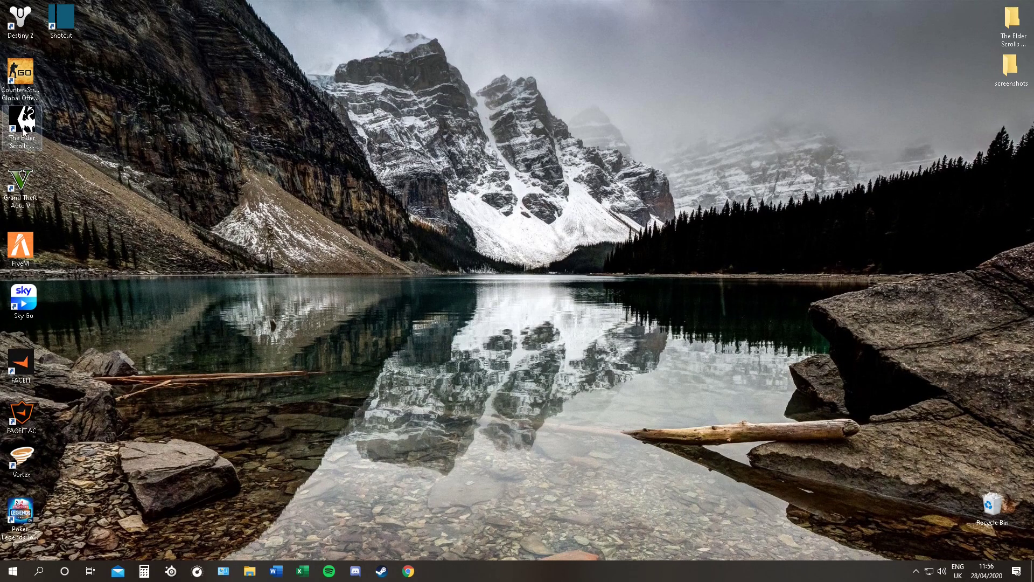
left_click_drag(27, 129, 45, 143)
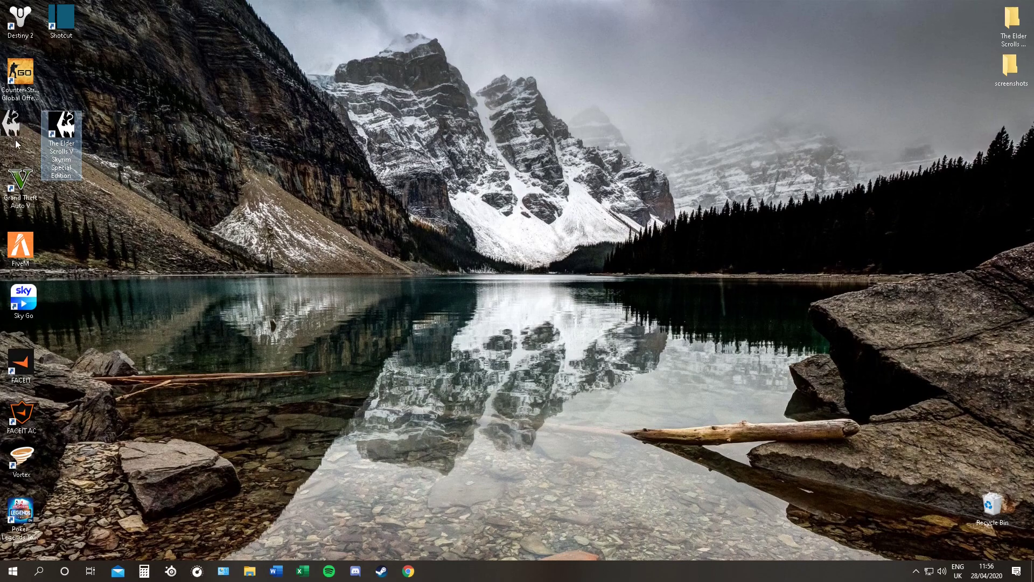
left_click(90, 172)
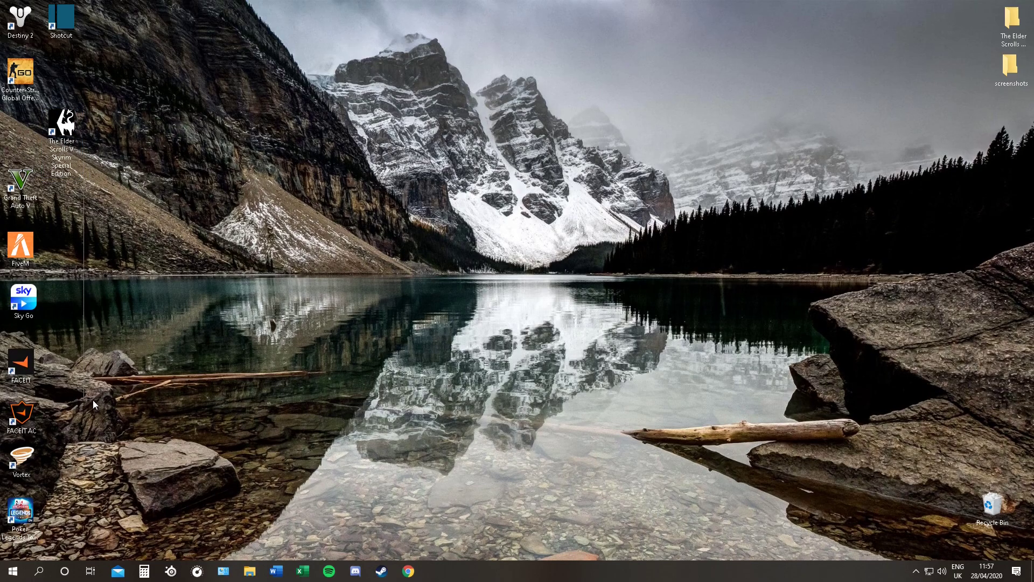
left_click_drag(61, 139, 966, 42)
left_click(182, 244)
left_click(772, 110)
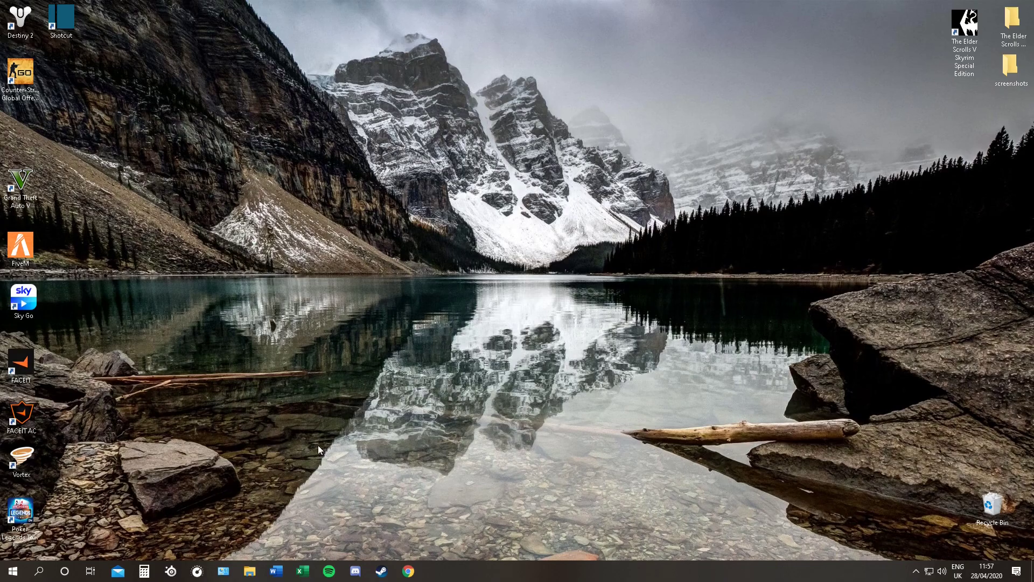
left_click(249, 572)
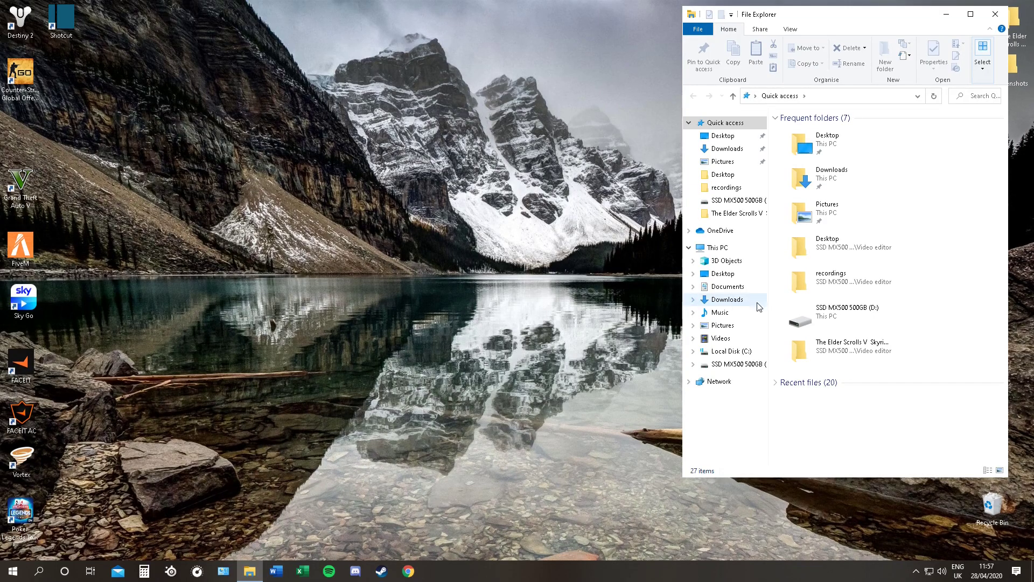
- Browse to D:\Steam\steamapps\common and open the Skyrim Special Edition folder
double_click(816, 321)
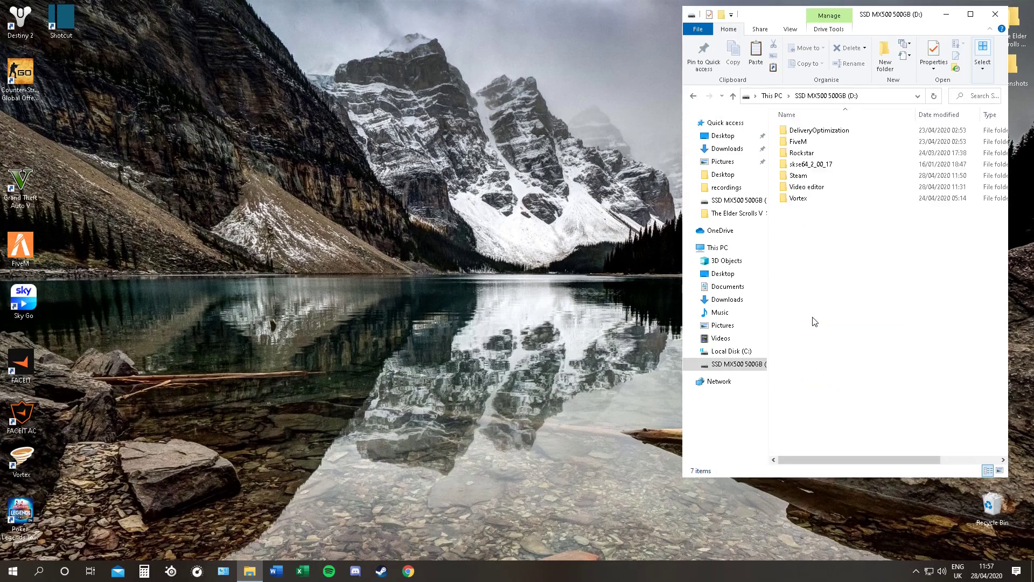
double_click(811, 176)
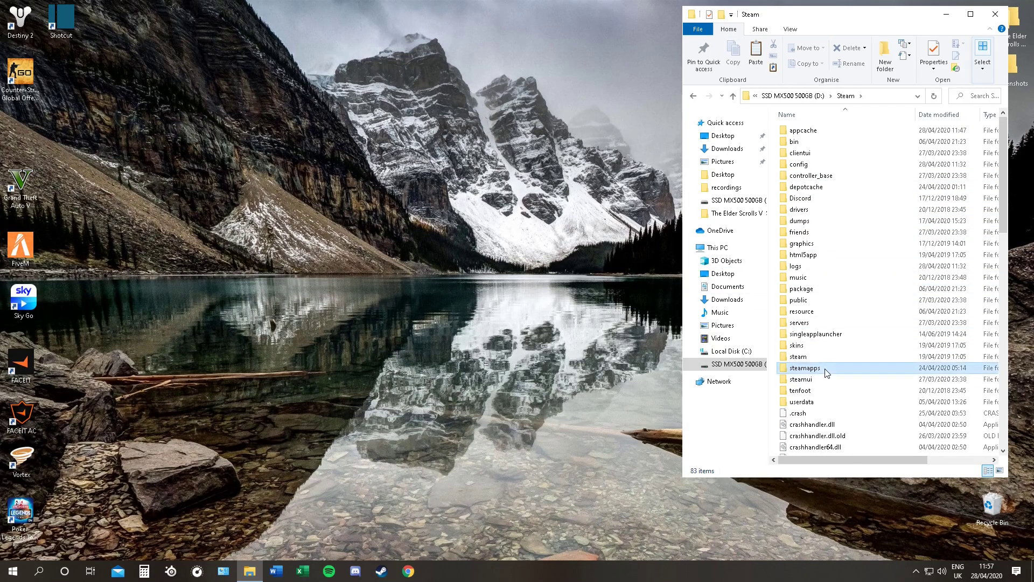
double_click(803, 368)
double_click(823, 131)
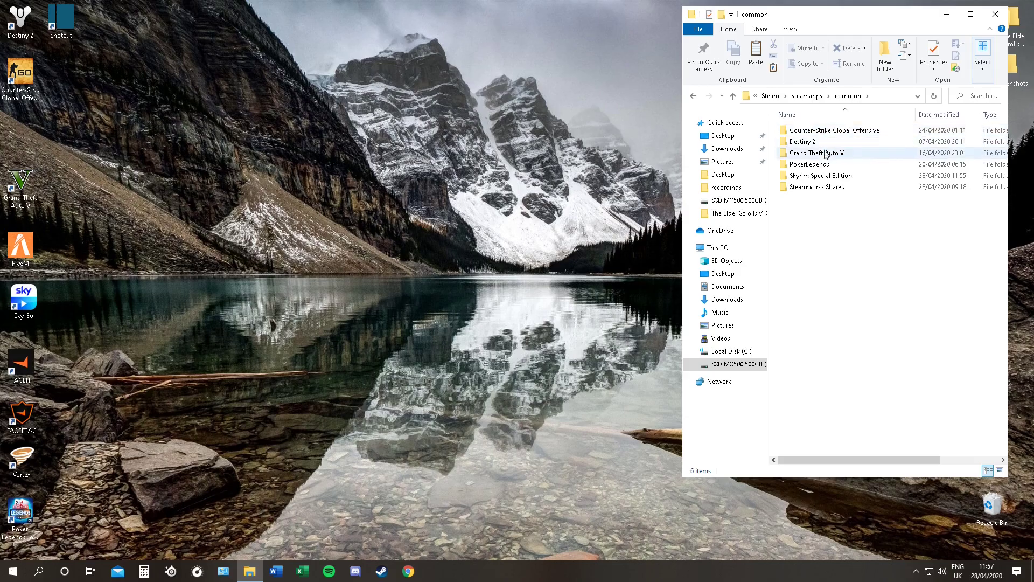
left_click(836, 177)
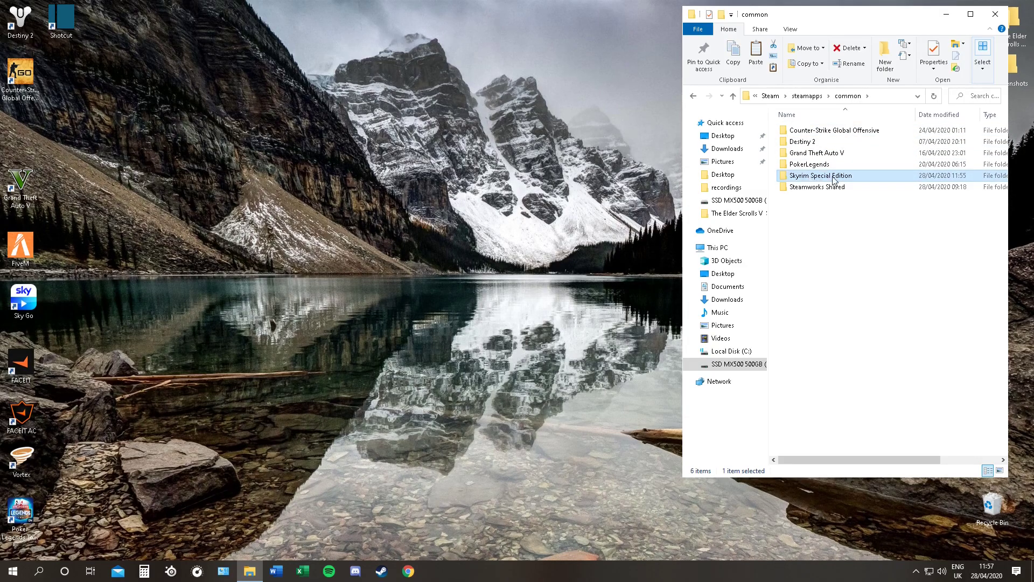
right_click(827, 179)
key("Return")
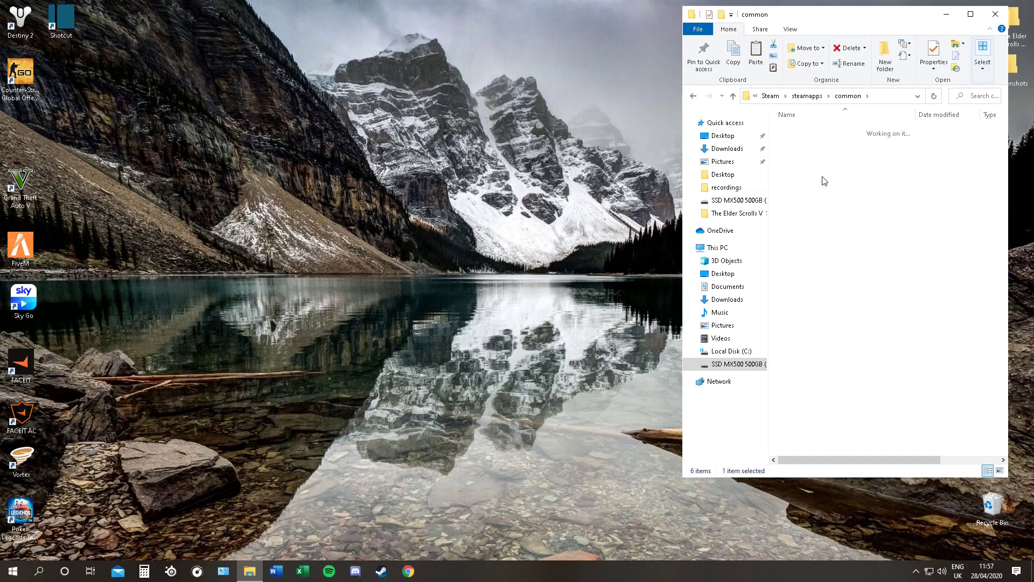
- Create a shortcut to skse64_loader and select the new skse64_loader - Shortcut
left_click(814, 257)
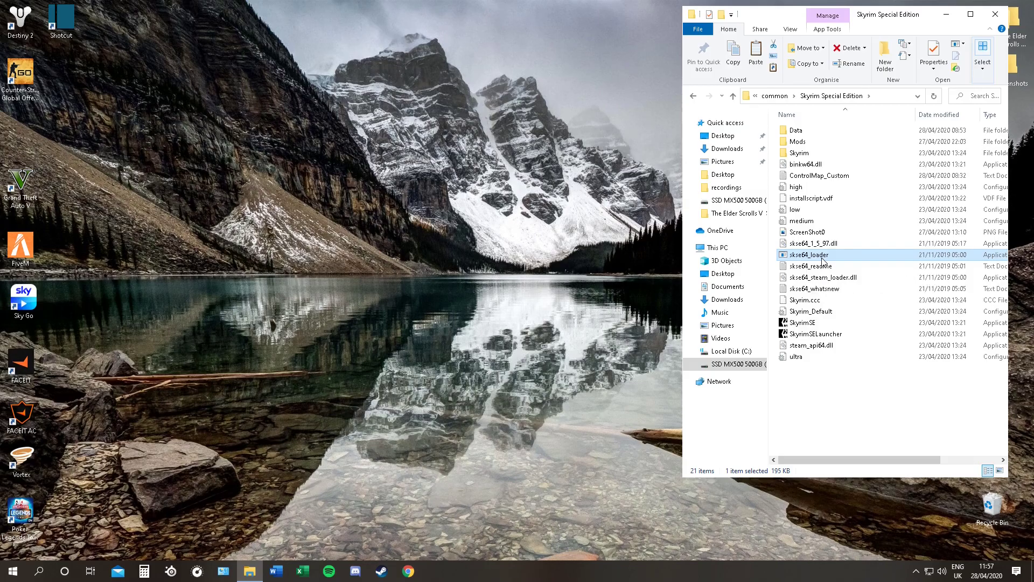
right_click(822, 261)
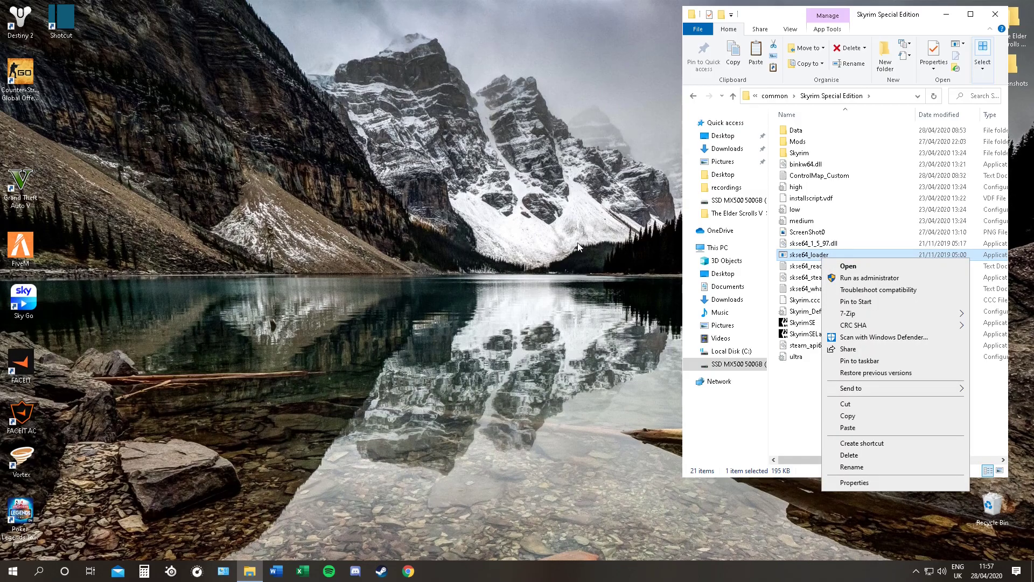
left_click(874, 447)
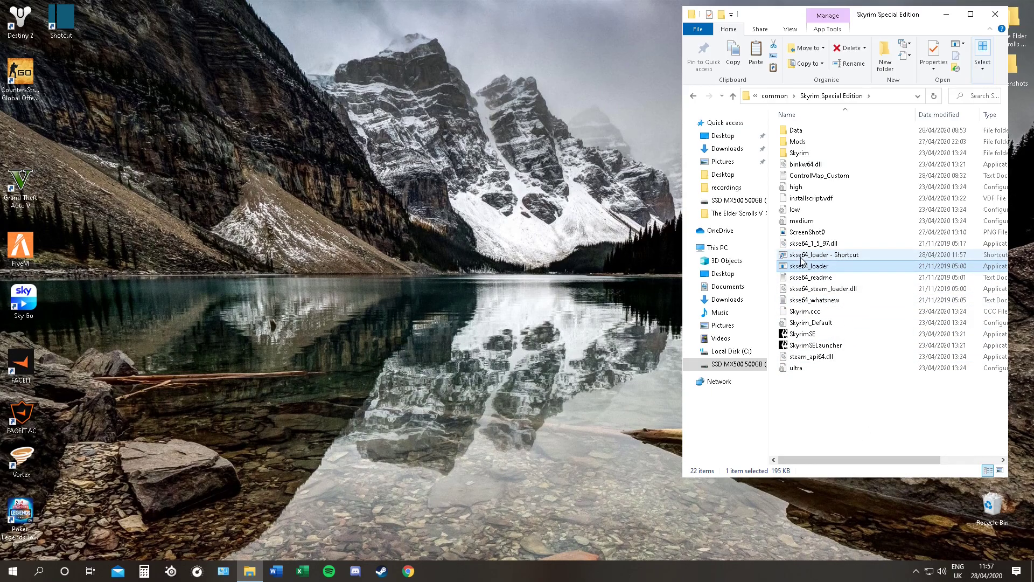
left_click(846, 257)
- Copy the skse64_loader shortcut to the desktop, close Explorer, and place it in the left icon column
left_click_drag(846, 258, 433, 254)
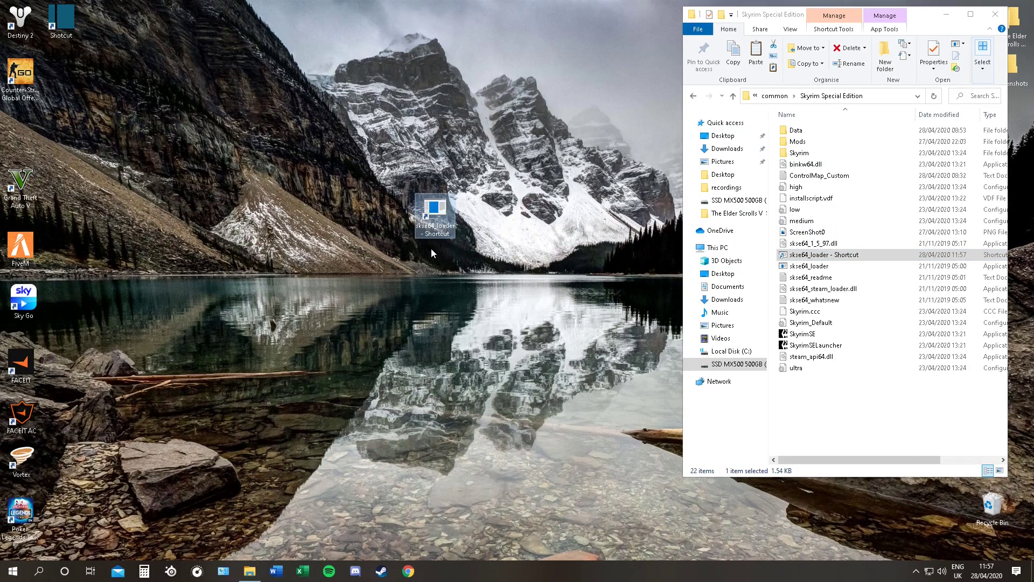
left_click(994, 16)
left_click_drag(434, 212, 194, 193)
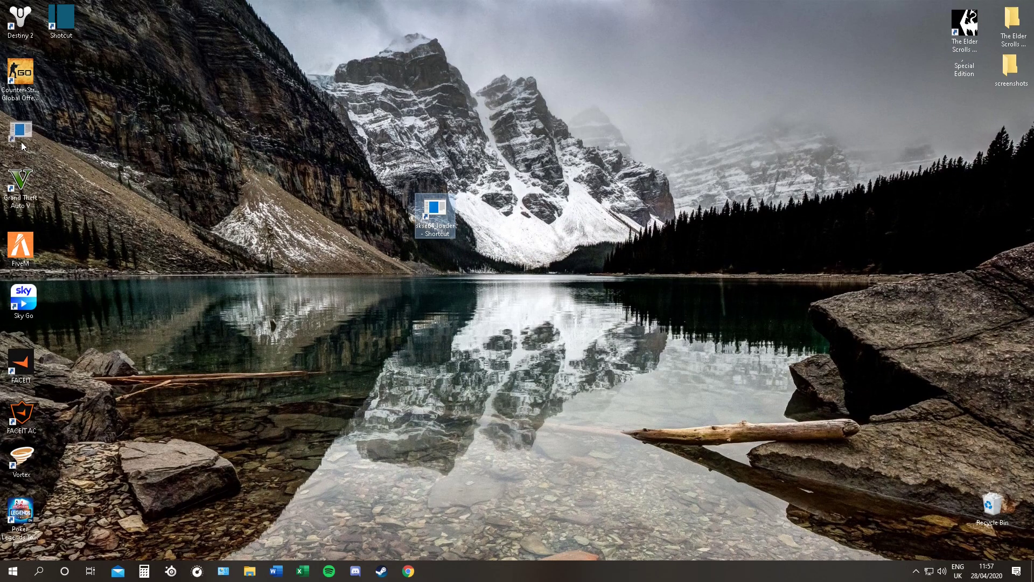
left_click_drag(21, 141, 63, 92)
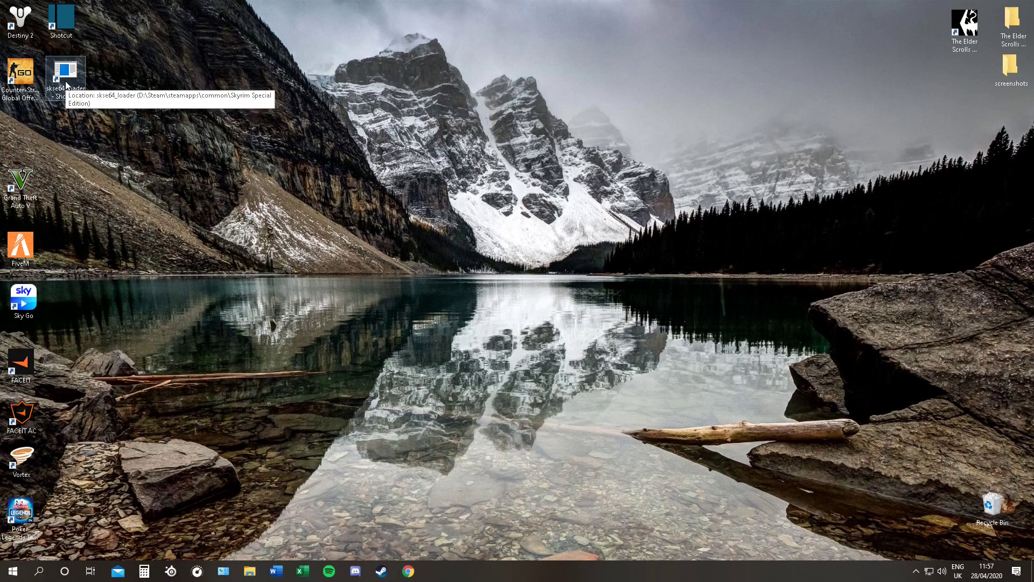
left_click(153, 93)
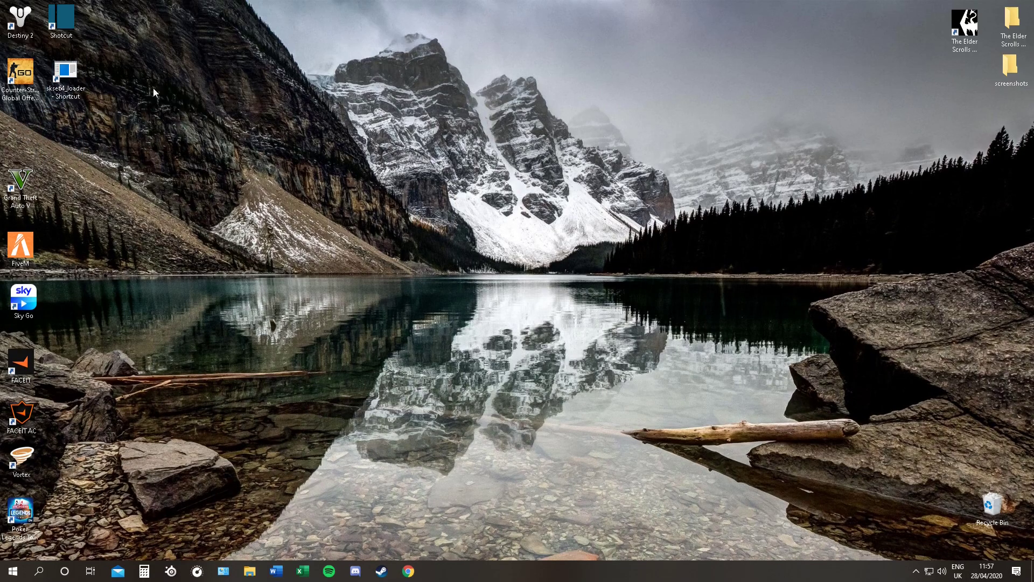
left_click(68, 91)
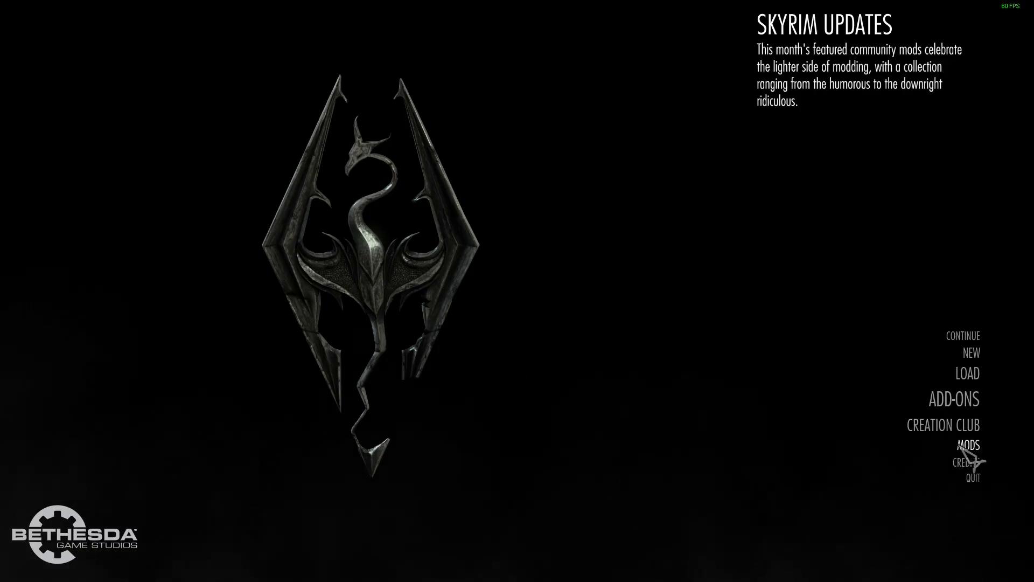
- Quit Skyrim to the desktop and move the skse64_loader shortcut into the first icon column
left_click(975, 429)
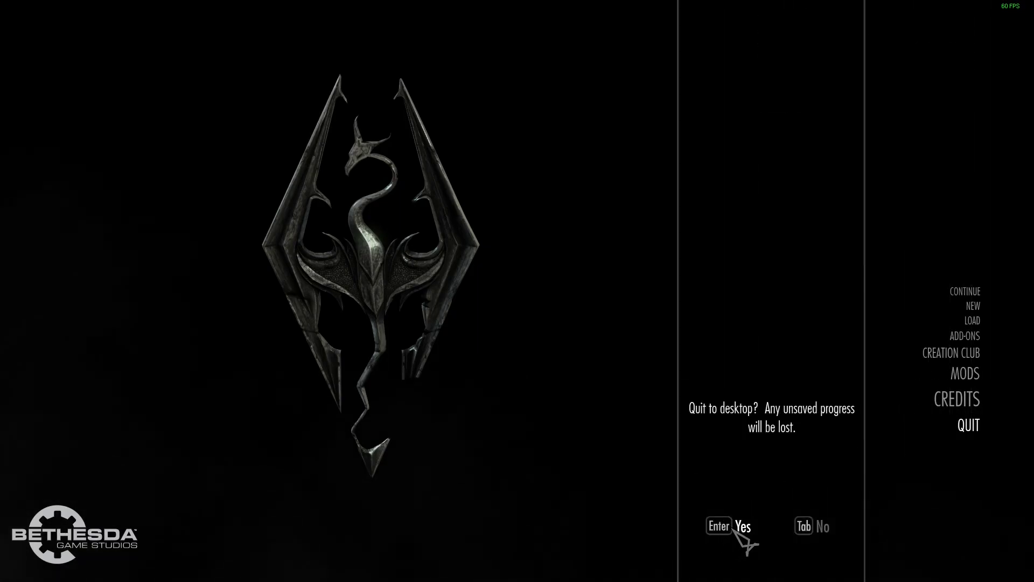
left_click(739, 528)
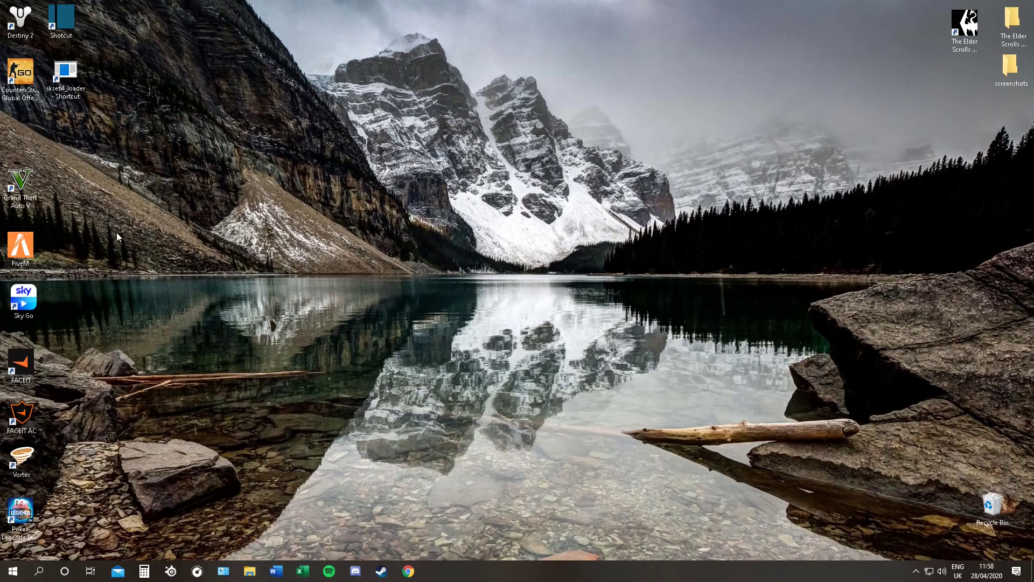
left_click_drag(64, 86, 16, 135)
- Launch Skyrim from its original shortcut and dismiss the video hardware detection prompt
left_click(80, 135)
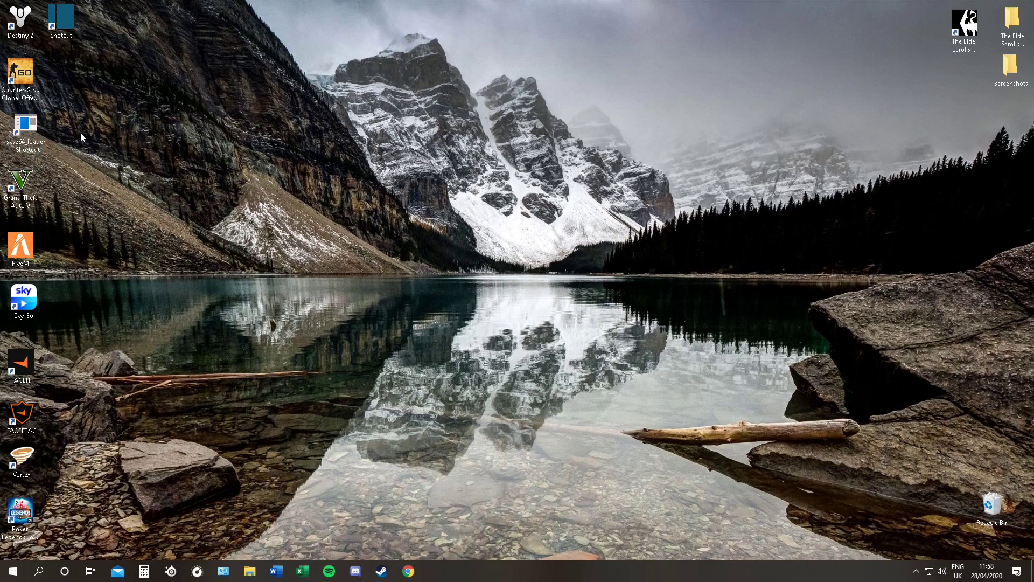
double_click(965, 44)
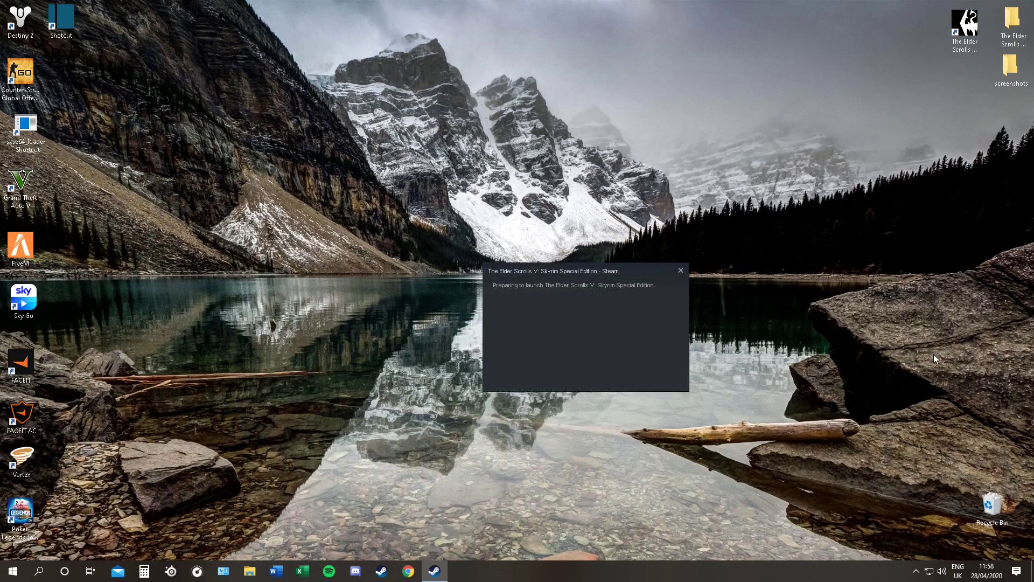
left_click(620, 261)
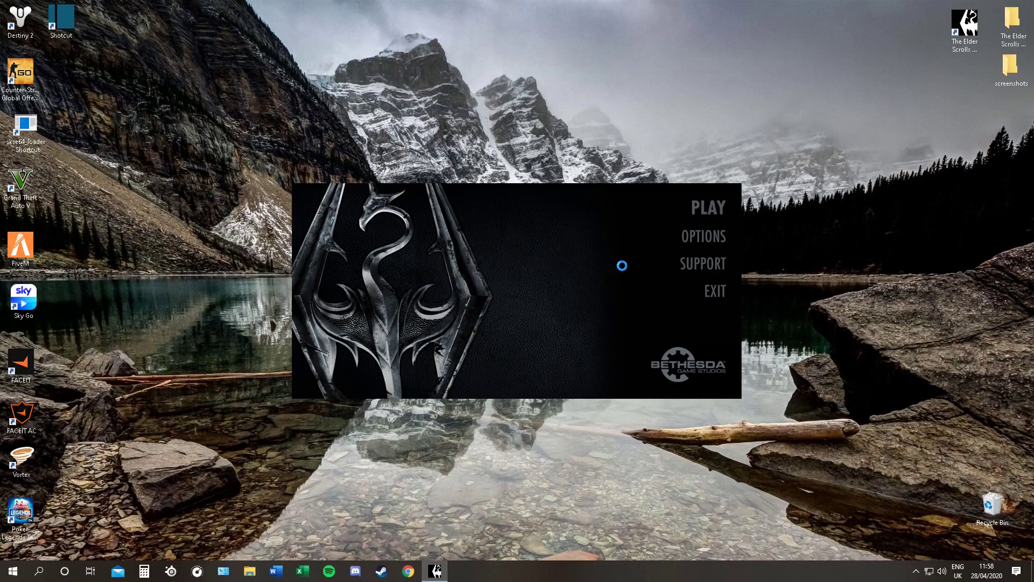
- Delete the original Skyrim shortcut and permanently empty the Recycle Bin
left_click_drag(964, 43, 996, 511)
right_click(995, 504)
left_click(966, 444)
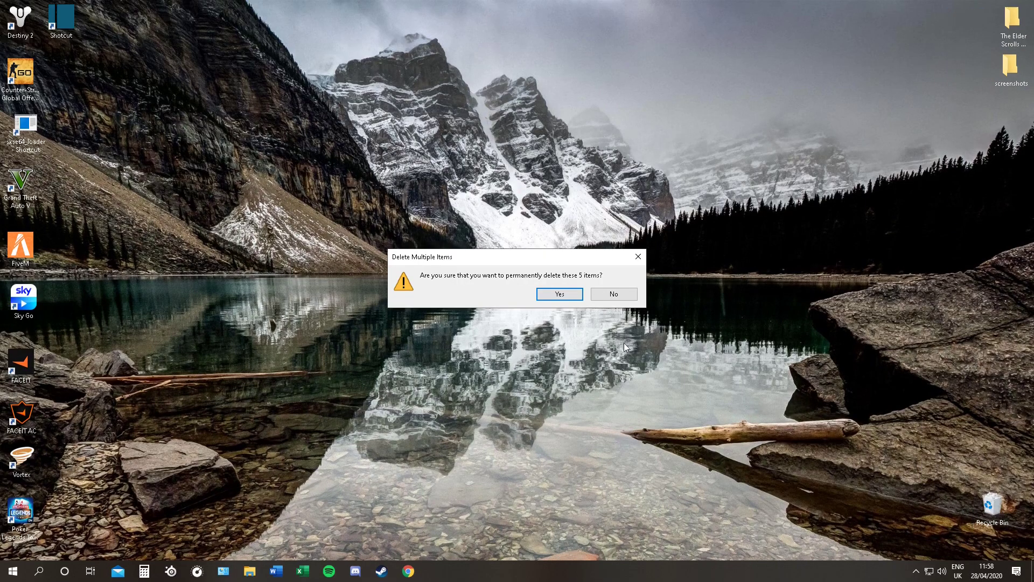
left_click(577, 295)
left_click(25, 129)
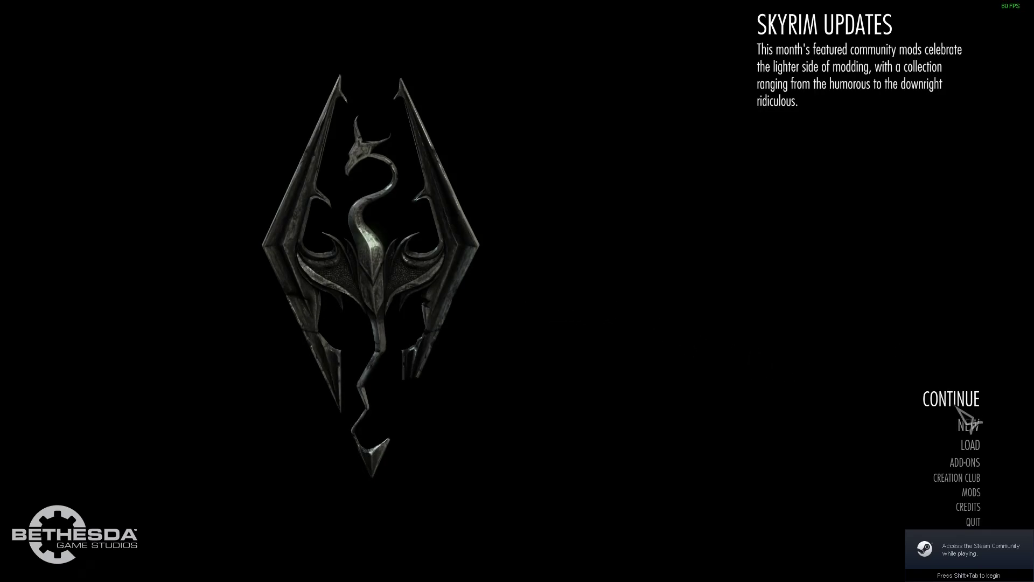
- Continue from the last save, loading the character at Frostflow Lighthouse
left_click(953, 401)
left_click(733, 534)
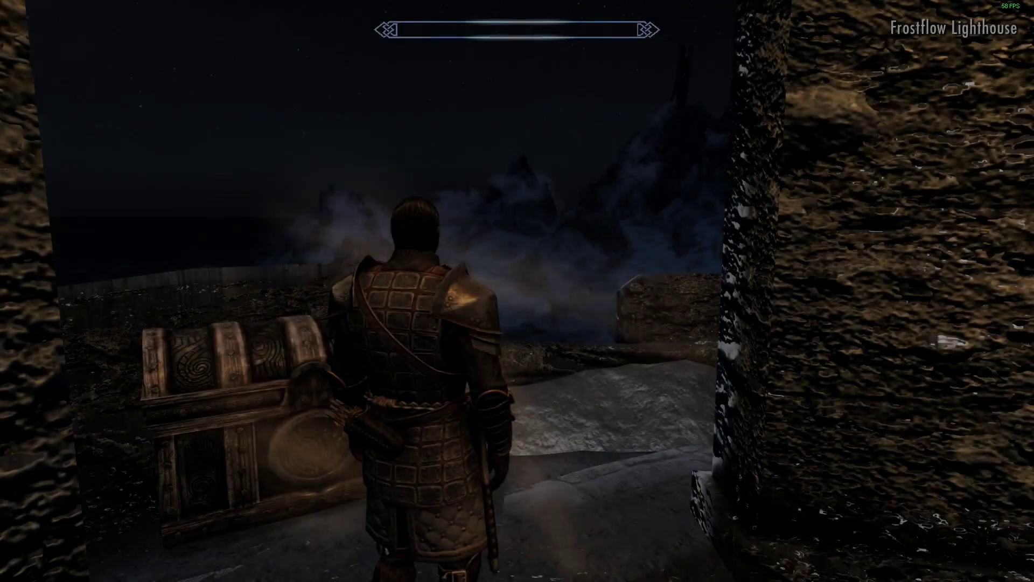
key("Tab")
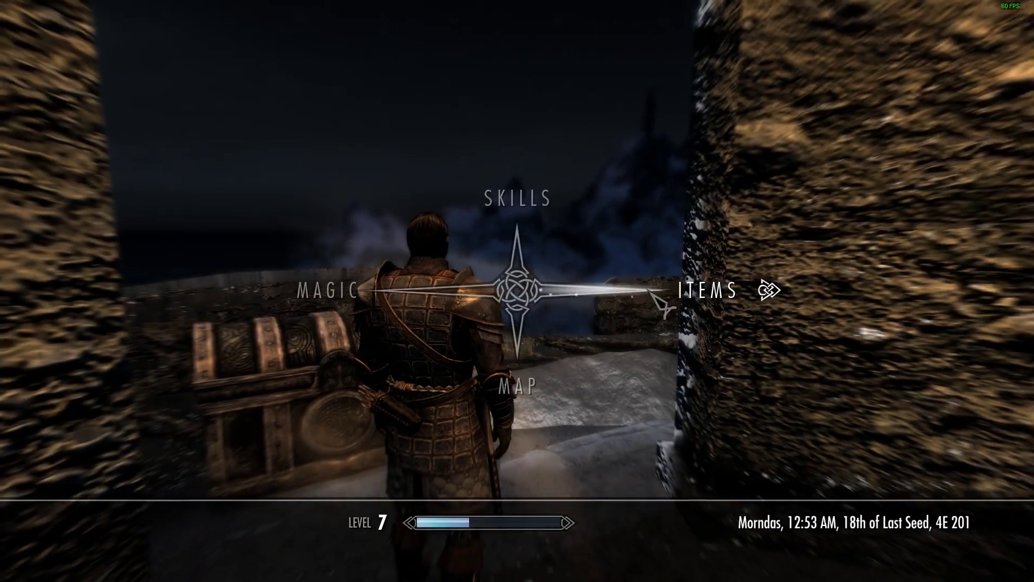
key("Tab")
key("Tab")
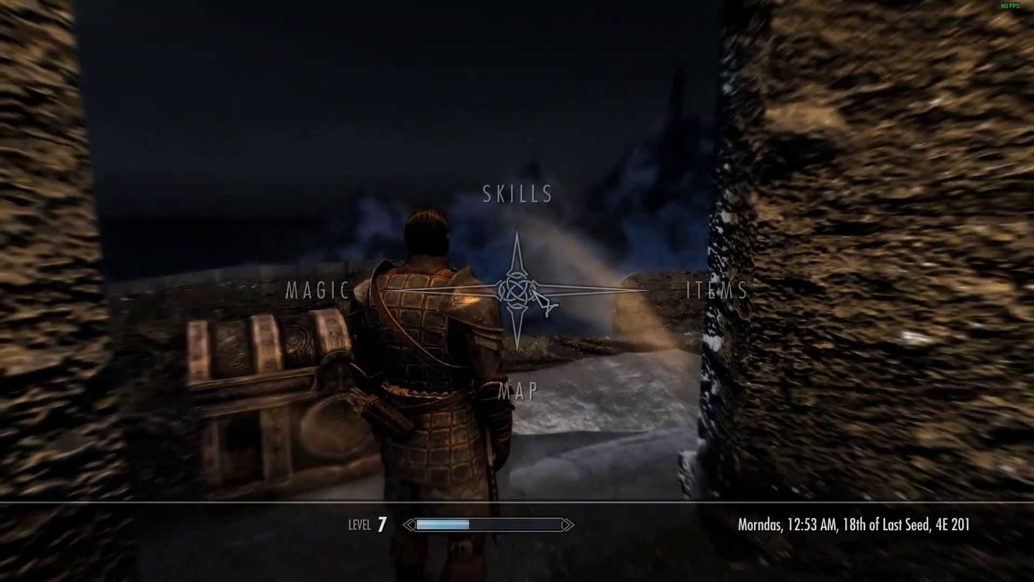
left_click(769, 291)
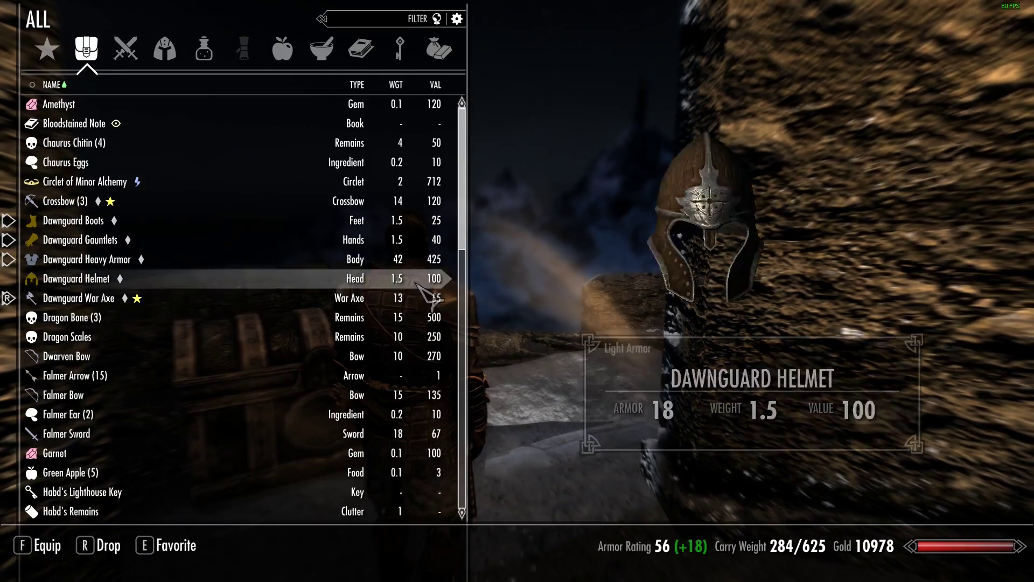
left_click(125, 48)
left_click(165, 49)
left_click(204, 49)
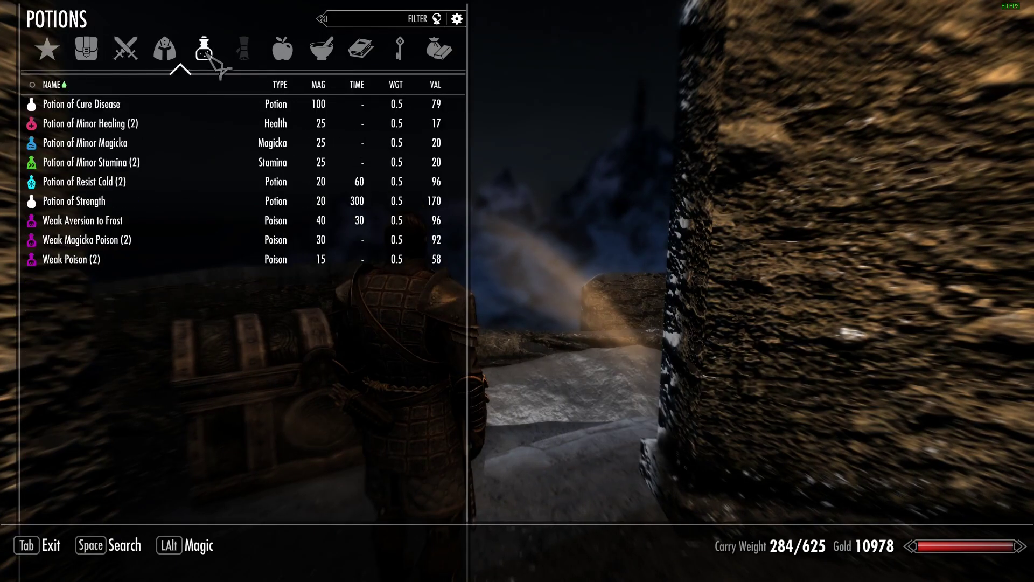
left_click(295, 54)
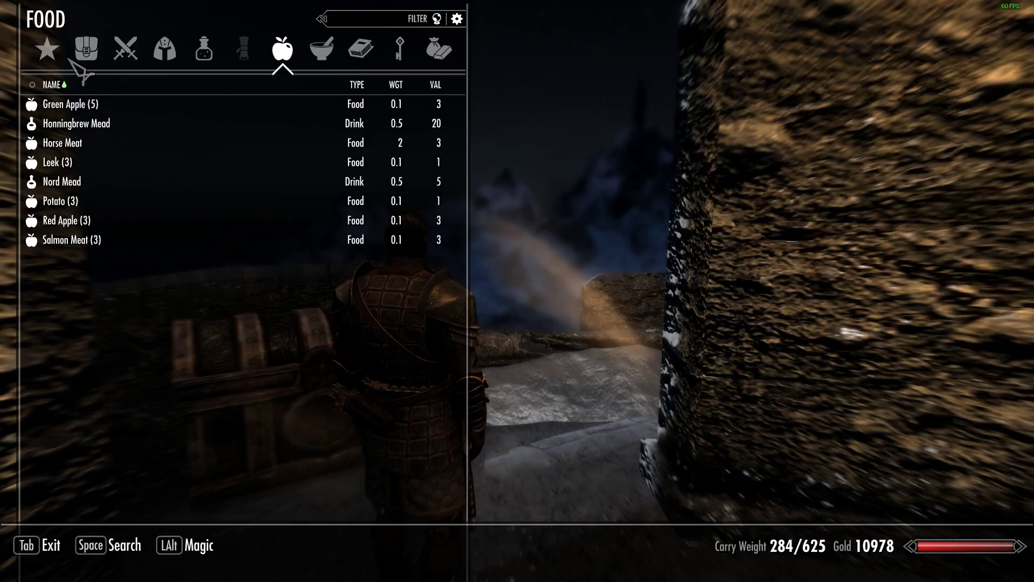
left_click(86, 48)
scroll(128, 517, "down", 4)
scroll(129, 525, "down", 20)
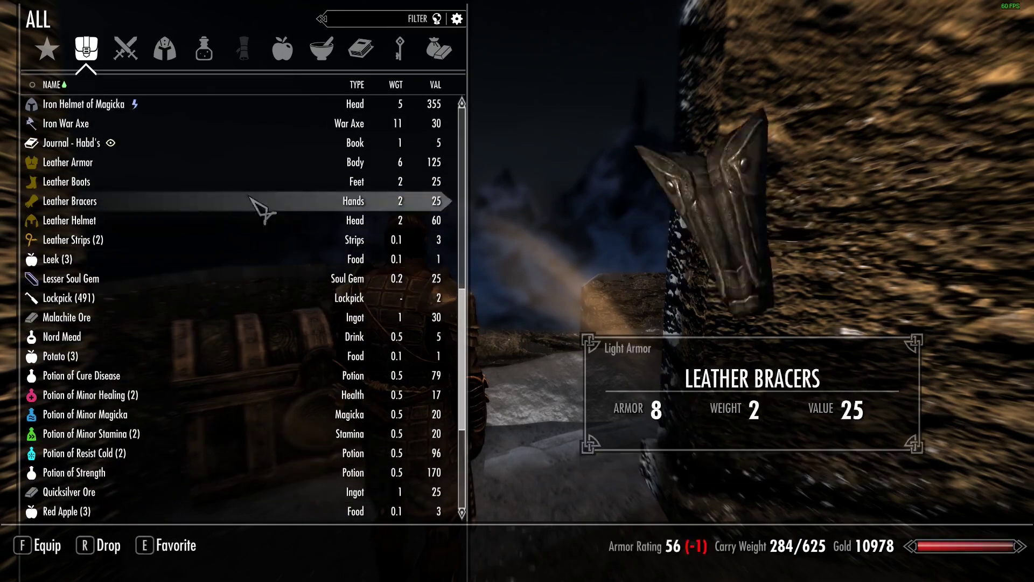
left_click(440, 50)
left_click(321, 48)
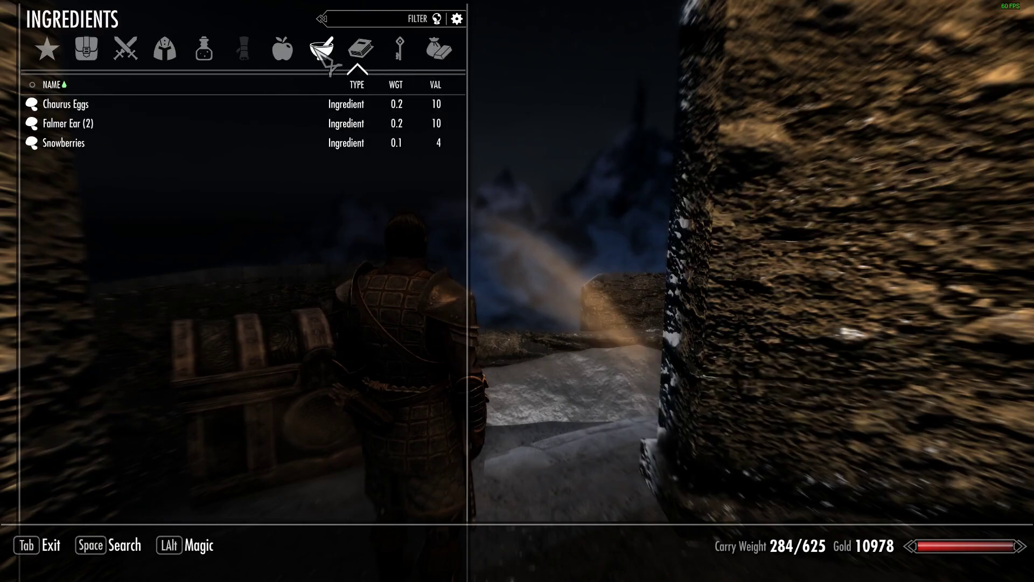
left_click(361, 49)
left_click(400, 48)
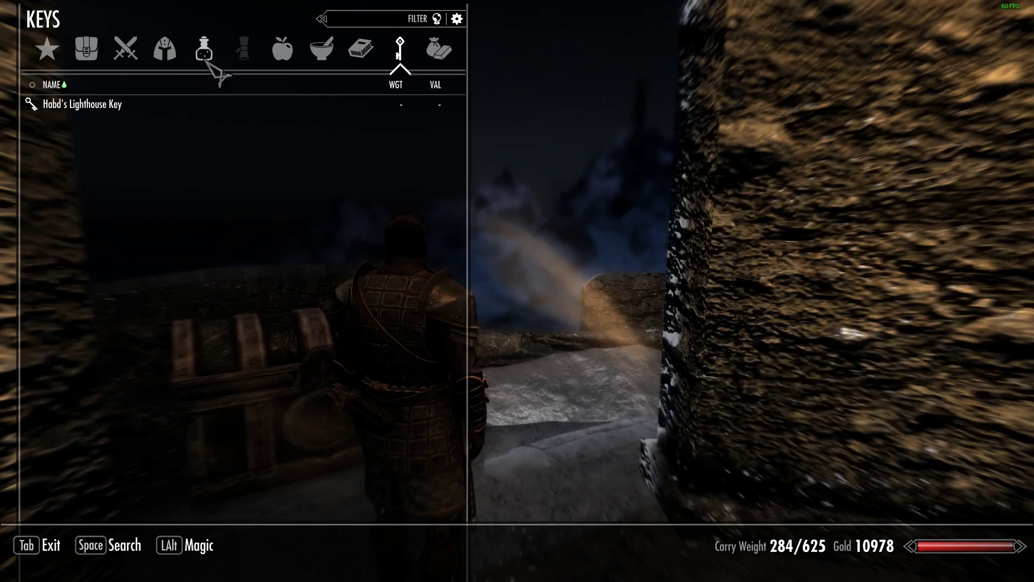
left_click(78, 57)
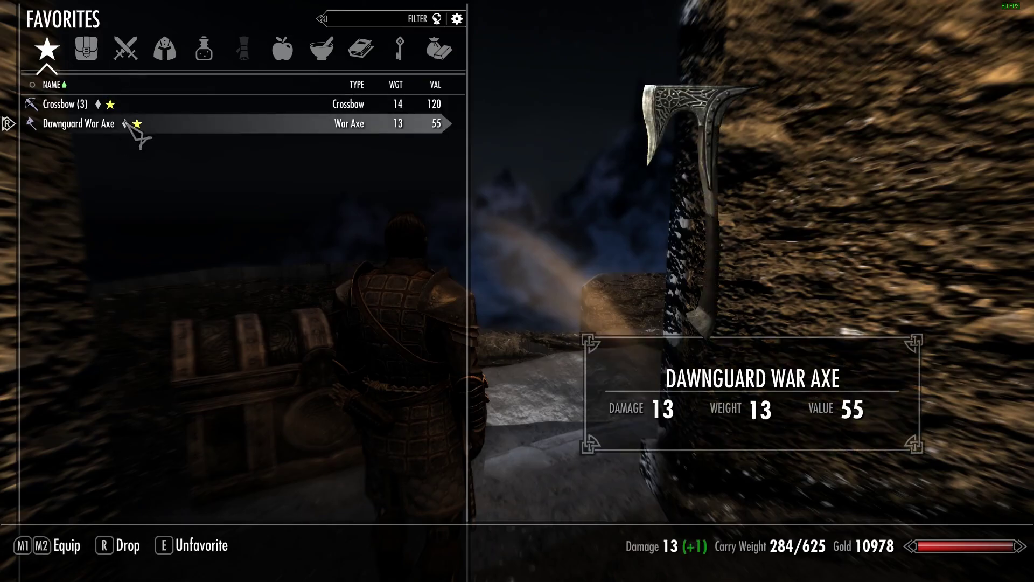
key("Tab")
key("q")
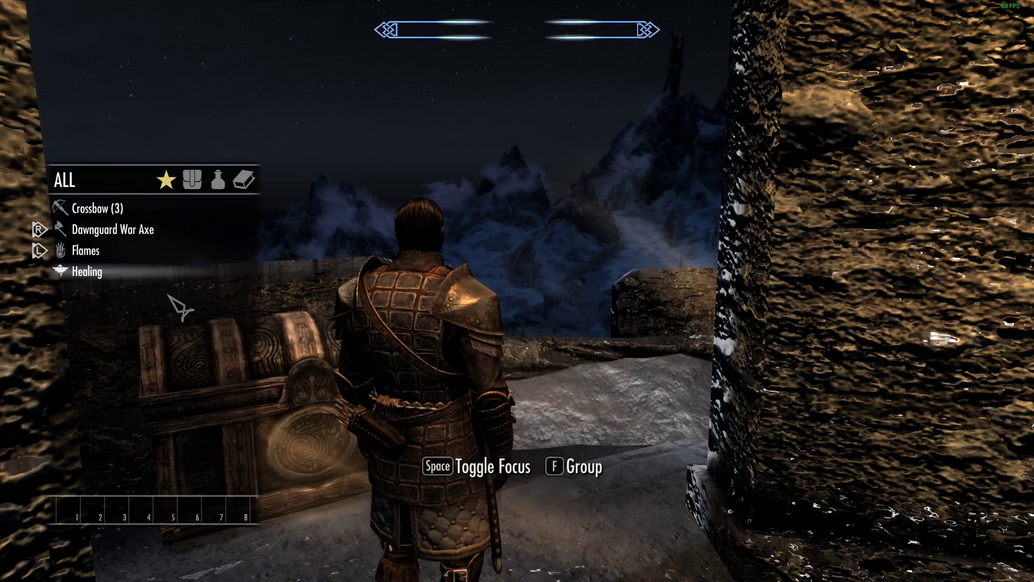
key("q")
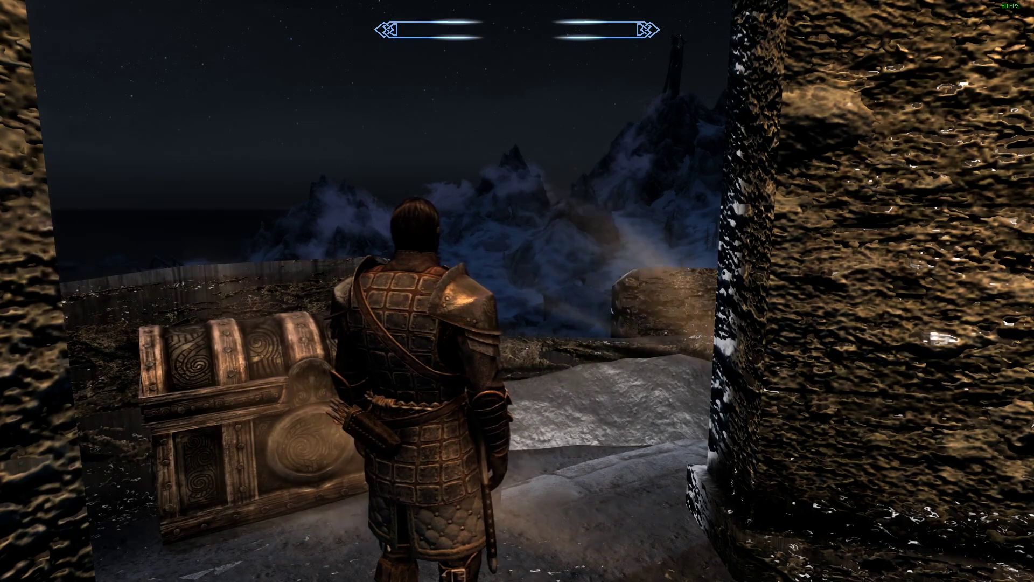